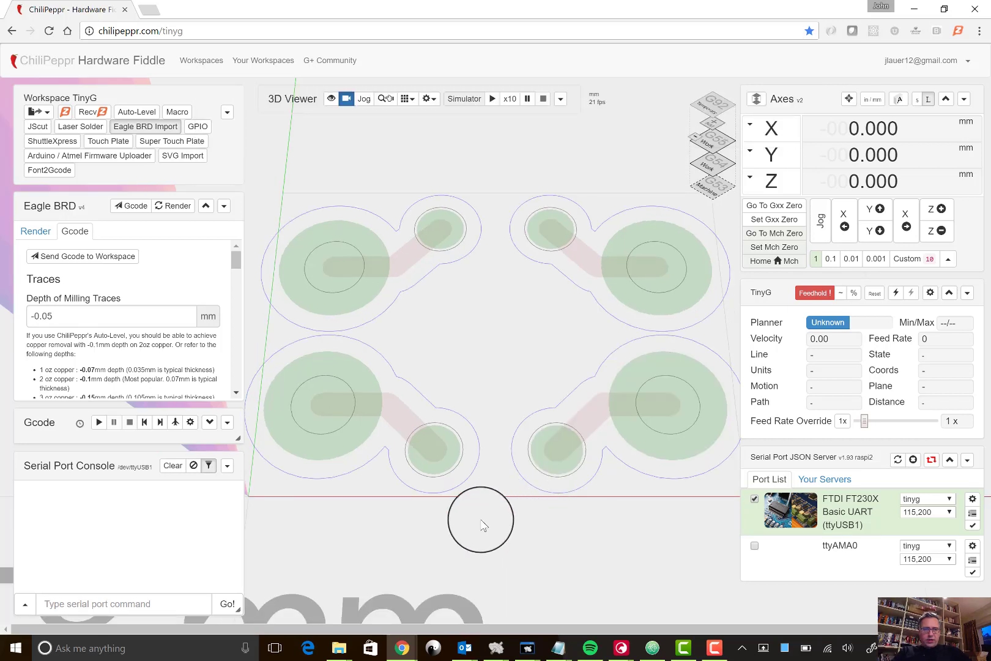
In the Eagle BRD render settings, set the top layer's milling path inflation to 0.4 mm and re-render the board.
left_click(34, 235)
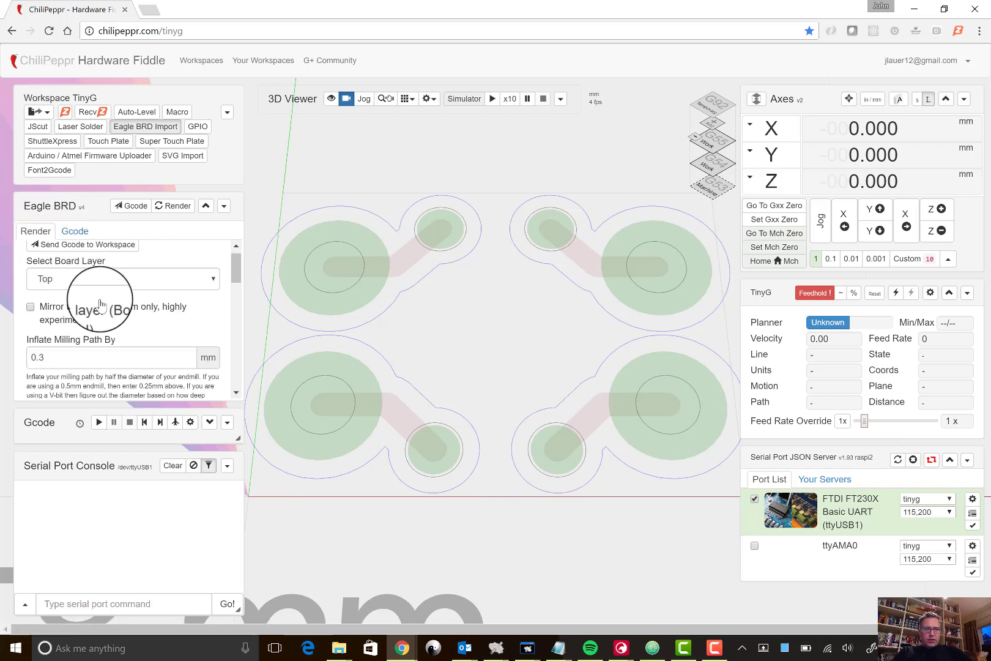
left_click(94, 277)
left_click(82, 293)
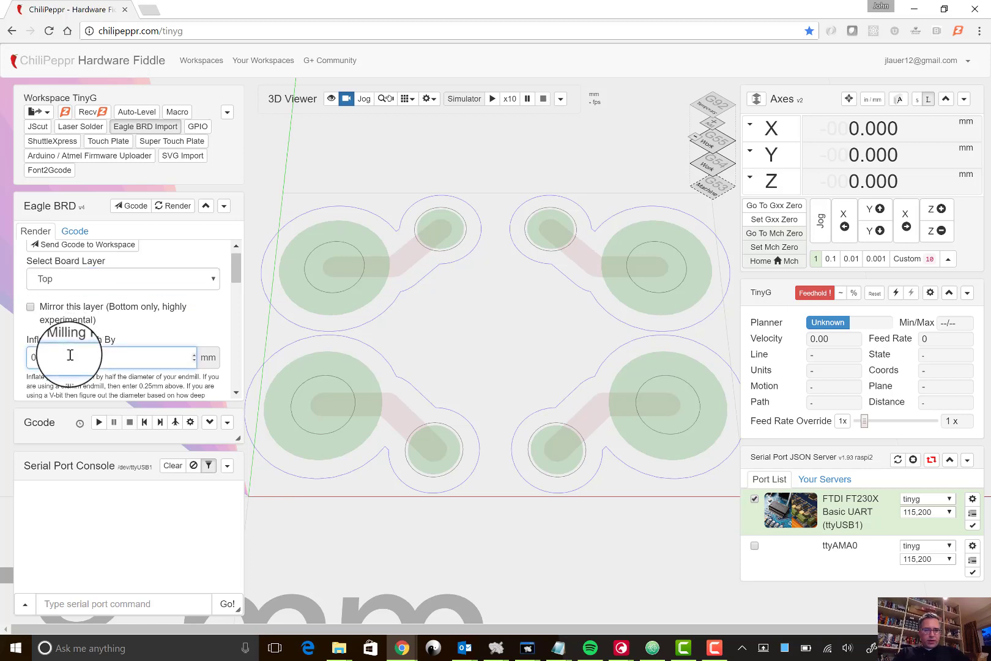
scroll(70, 355, "down", 3)
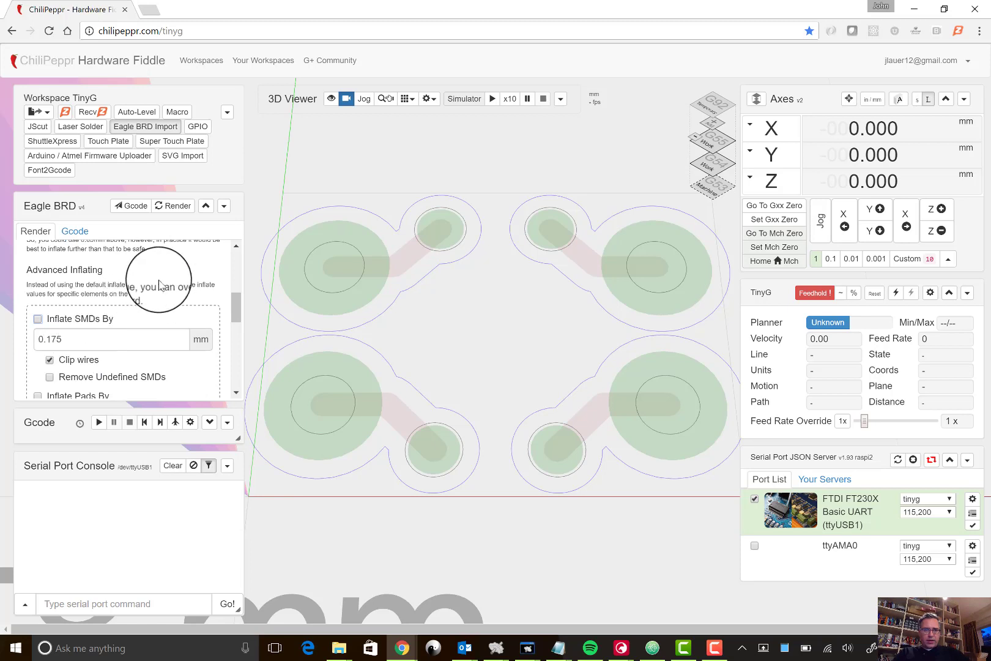
scroll(161, 286, "up", 1)
scroll(159, 286, "up", 5)
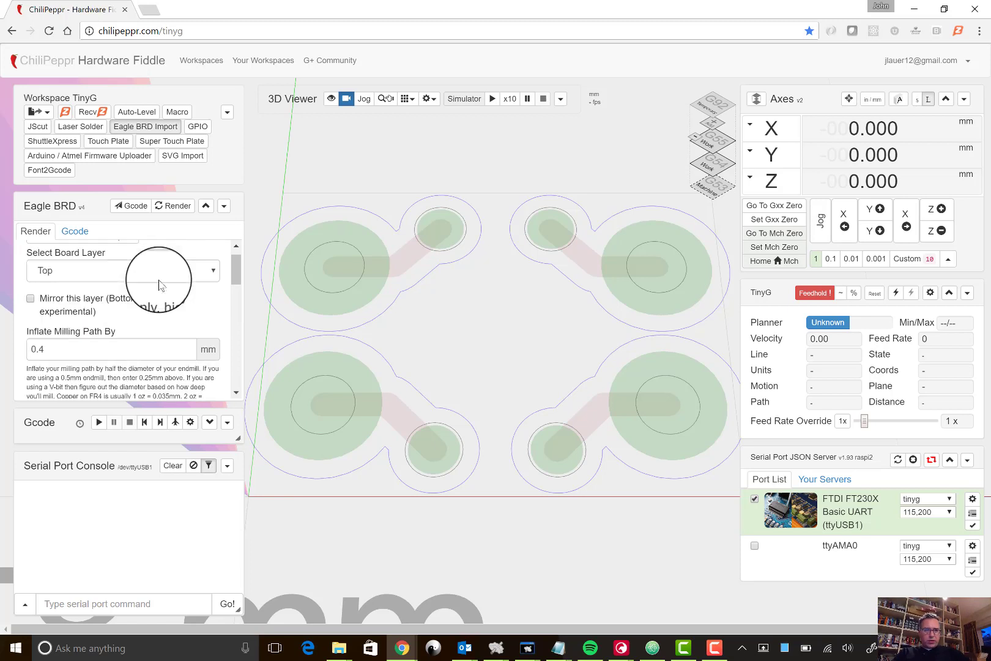
left_click(172, 205)
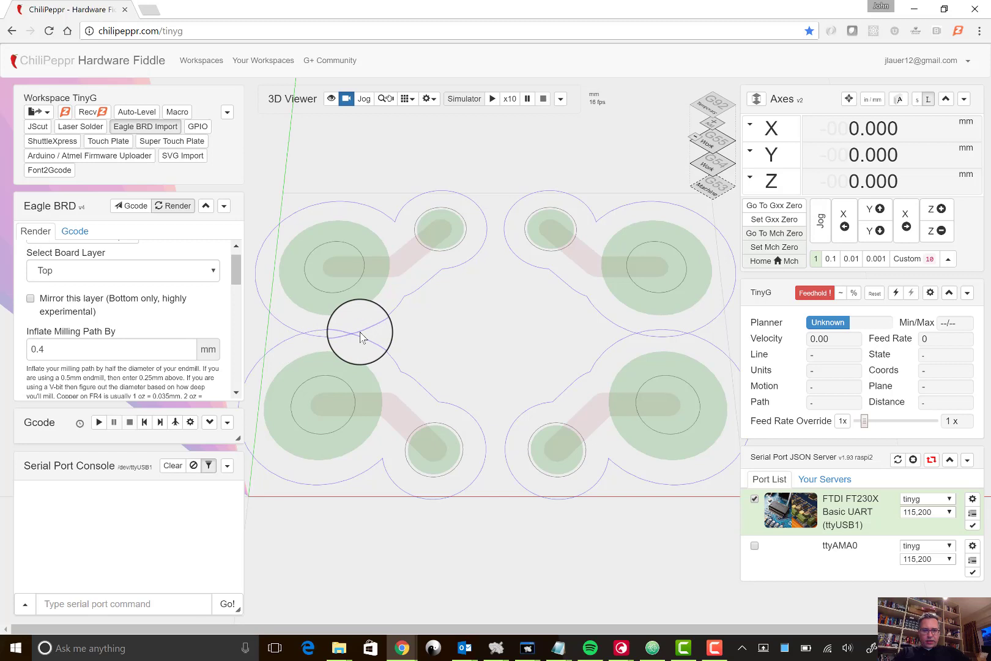
Set the milling path inflation to 0.35 mm and re-render the board.
left_click(136, 347)
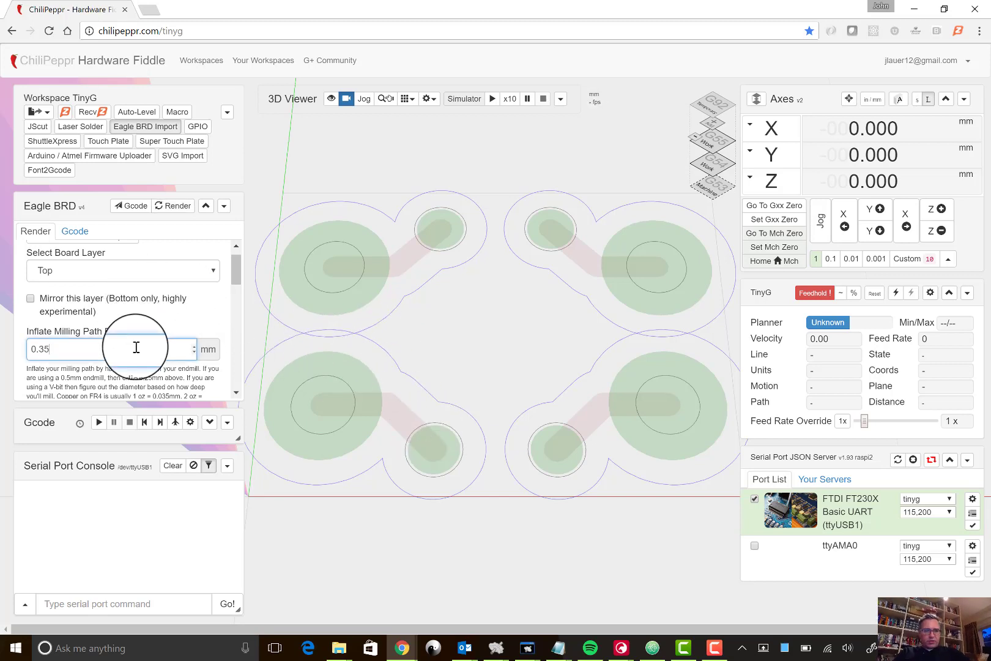
scroll(136, 346, "down", 3)
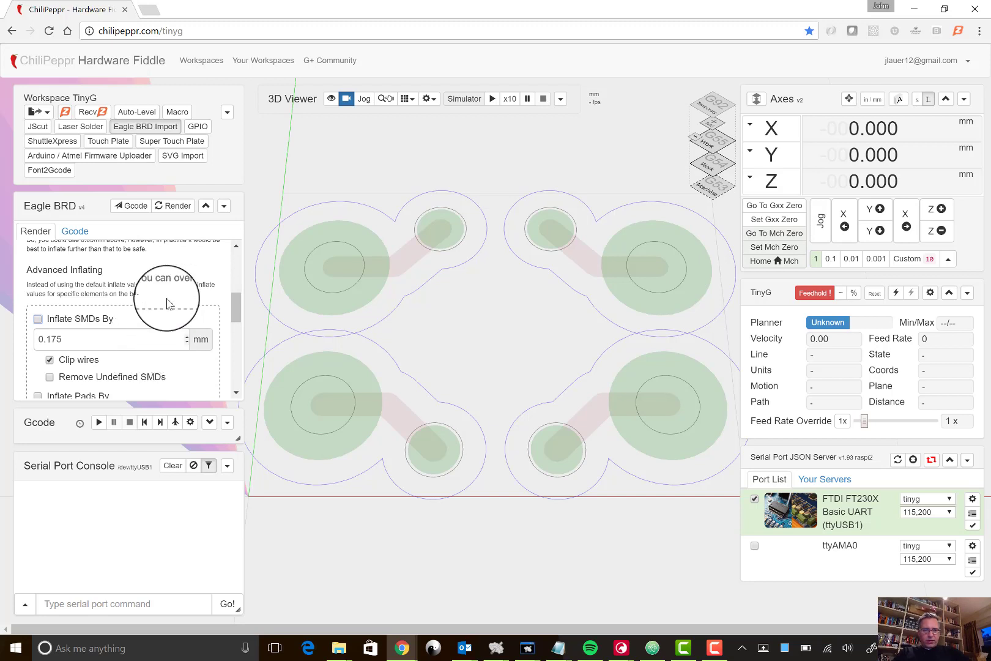
left_click(182, 208)
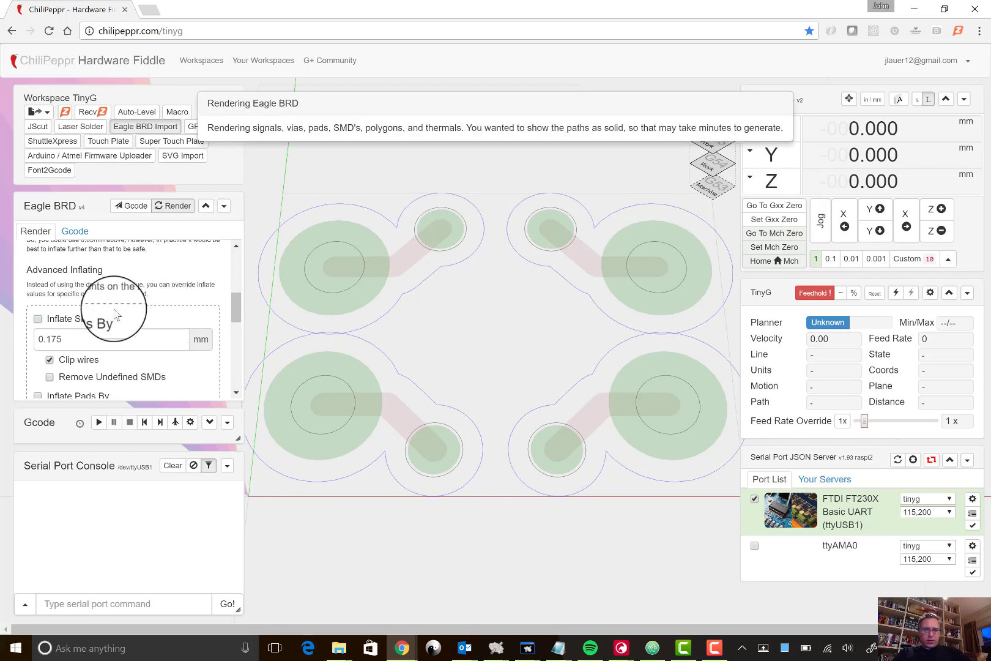
Set the milling path inflation to 0.3 mm and re-render the board.
scroll(116, 285, "up", 5)
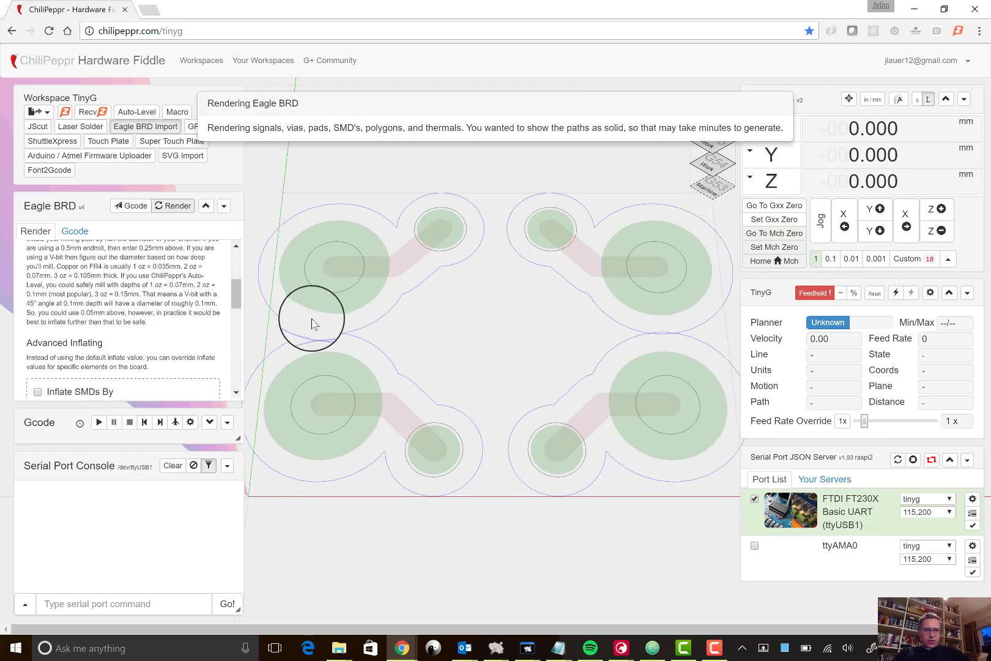
scroll(80, 328, "up", 1)
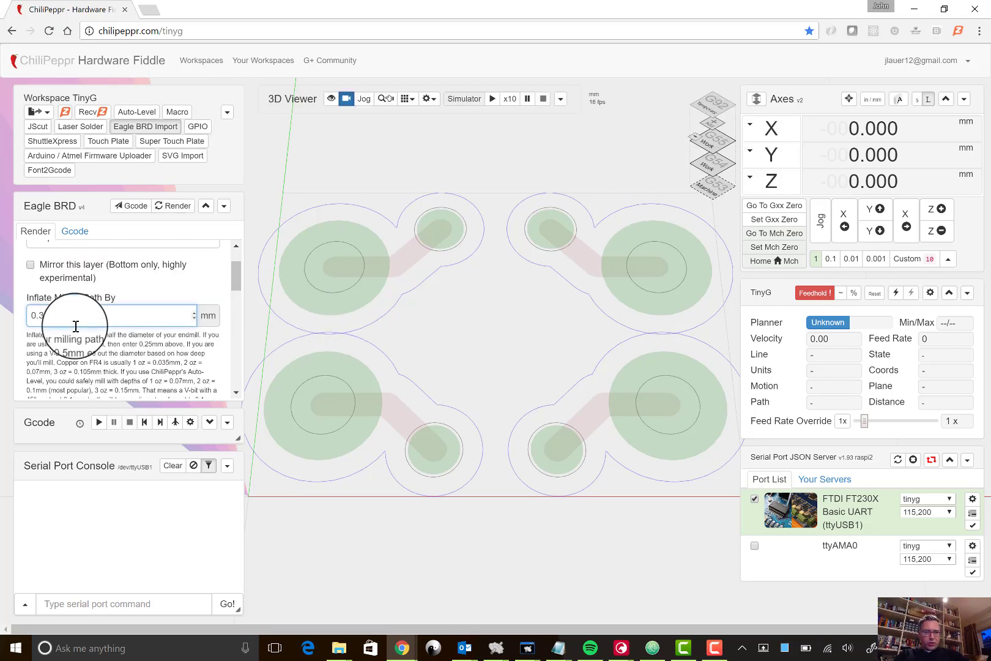
scroll(76, 326, "down", 5)
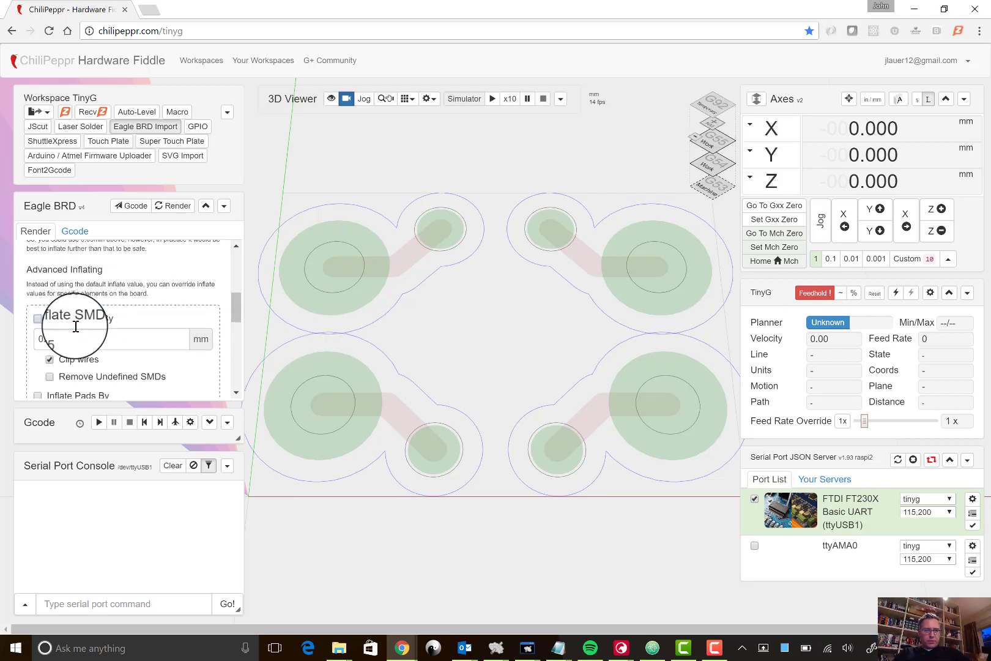
left_click(173, 208)
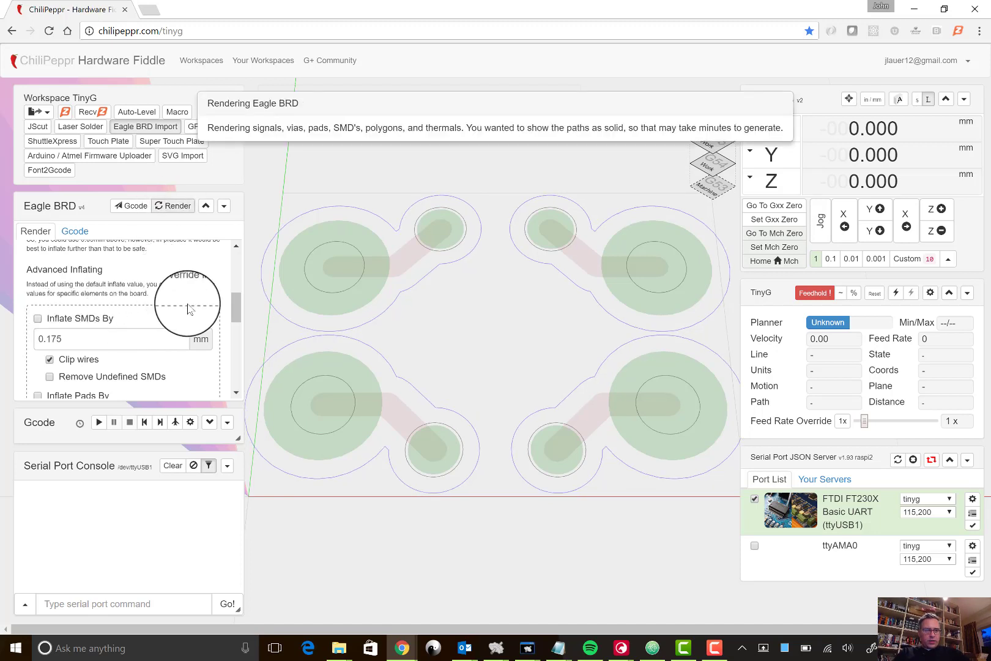
Render the board with the actual endmill path shown as a solid line for a 0.35 mm endmill.
scroll(187, 309, "down", 2)
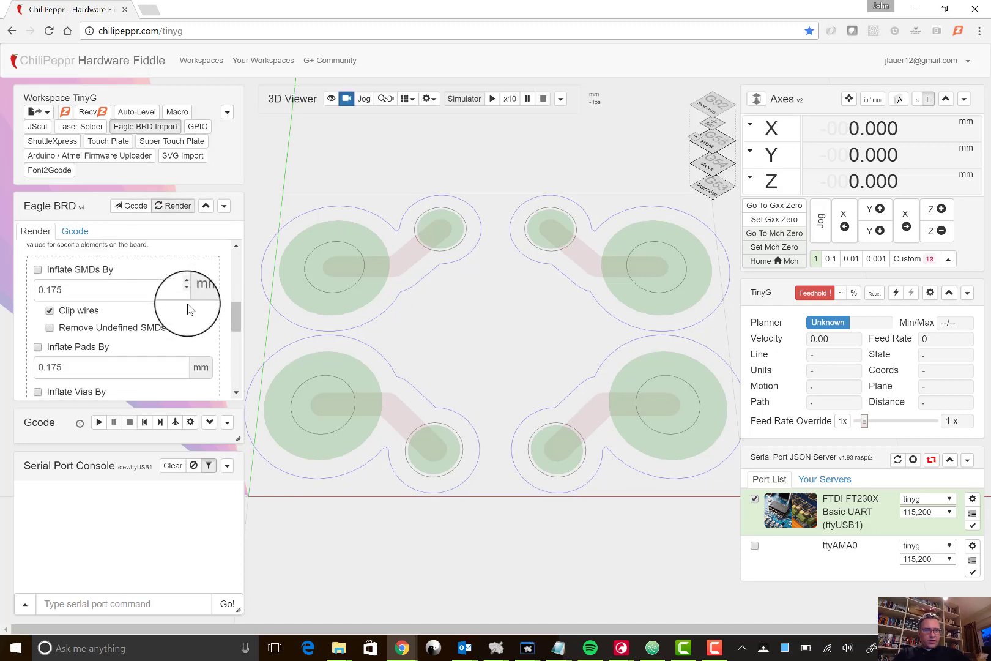
scroll(187, 309, "down", 10)
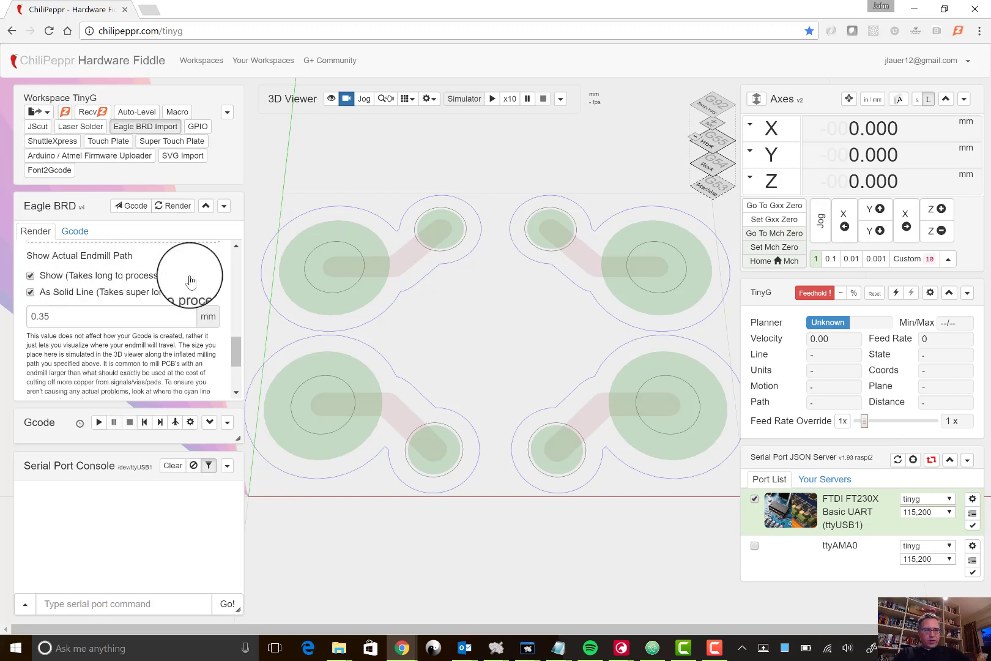
left_click(173, 205)
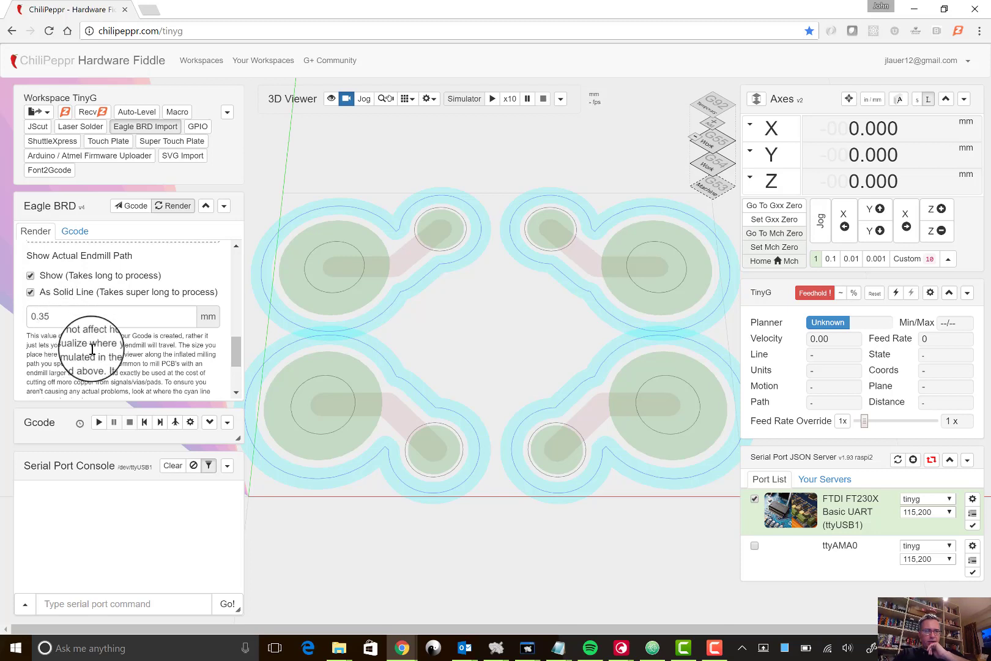
In the Eagle BRD Gcode settings, set the depth of milling traces to -0.06 mm.
scroll(92, 348, "down", 1)
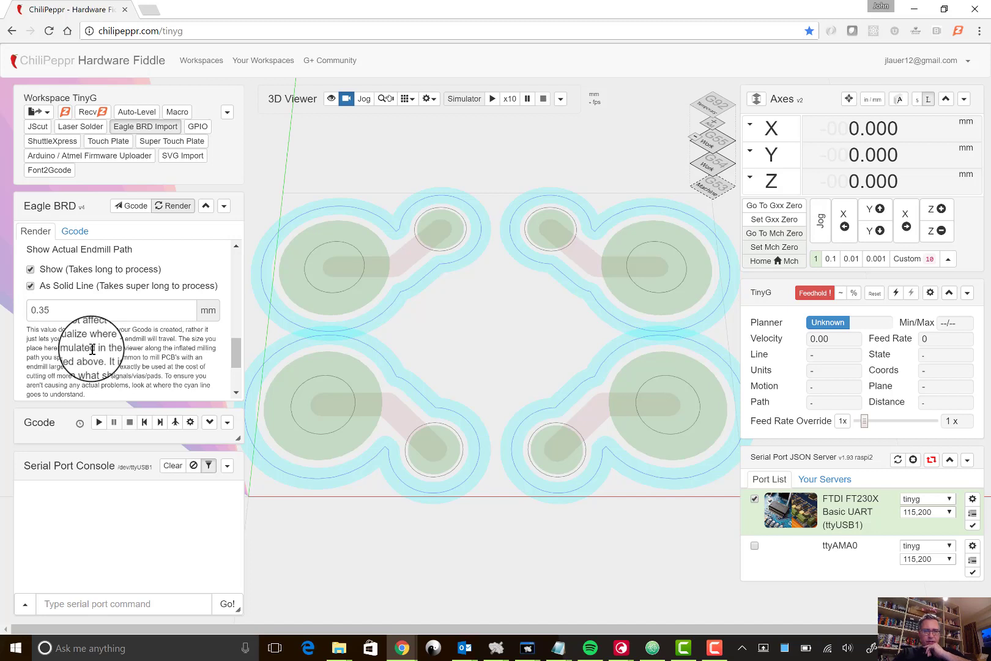
scroll(91, 349, "down", 5)
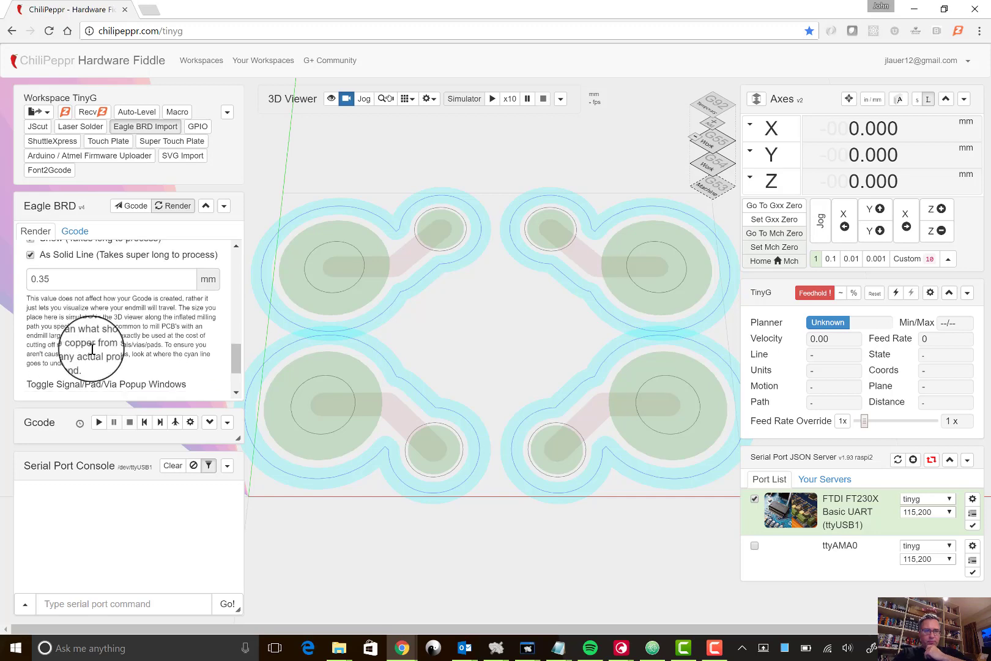
scroll(92, 349, "down", 1)
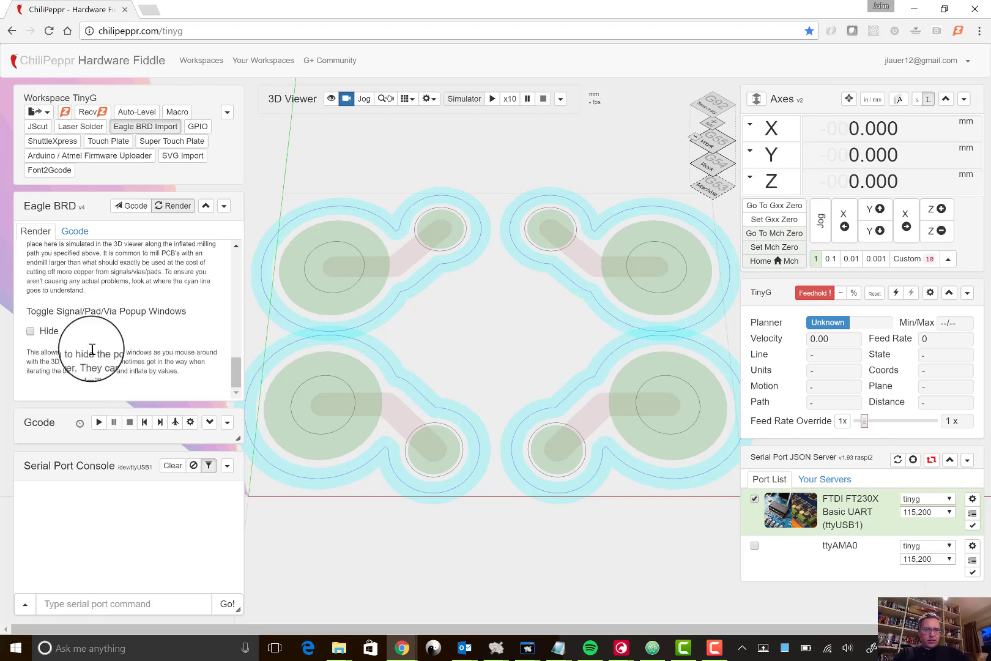
scroll(89, 331, "up", 3)
left_click(74, 231)
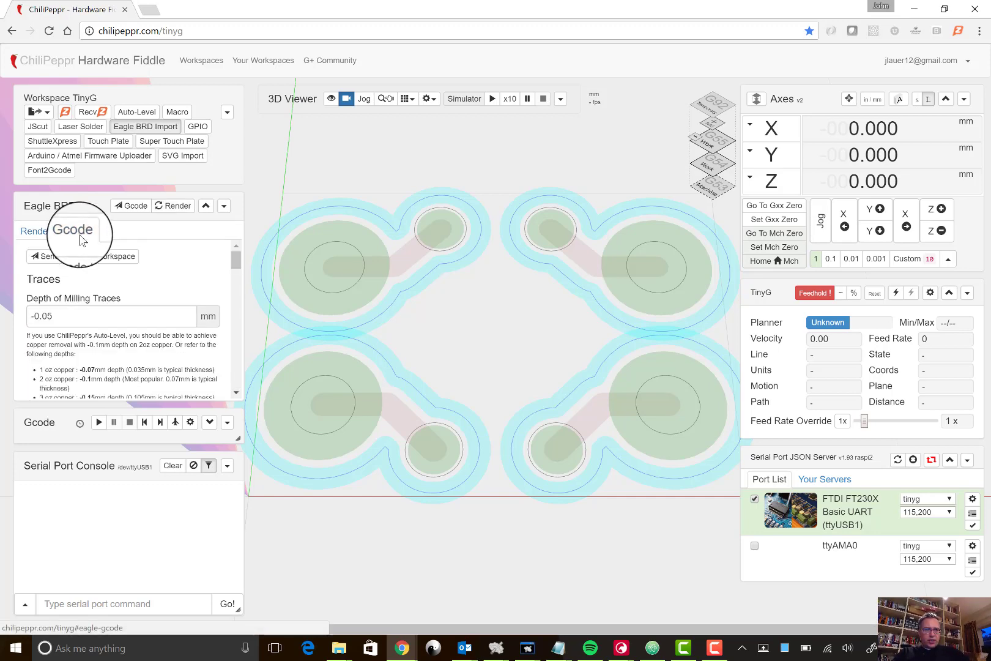
scroll(128, 312, "down", 1)
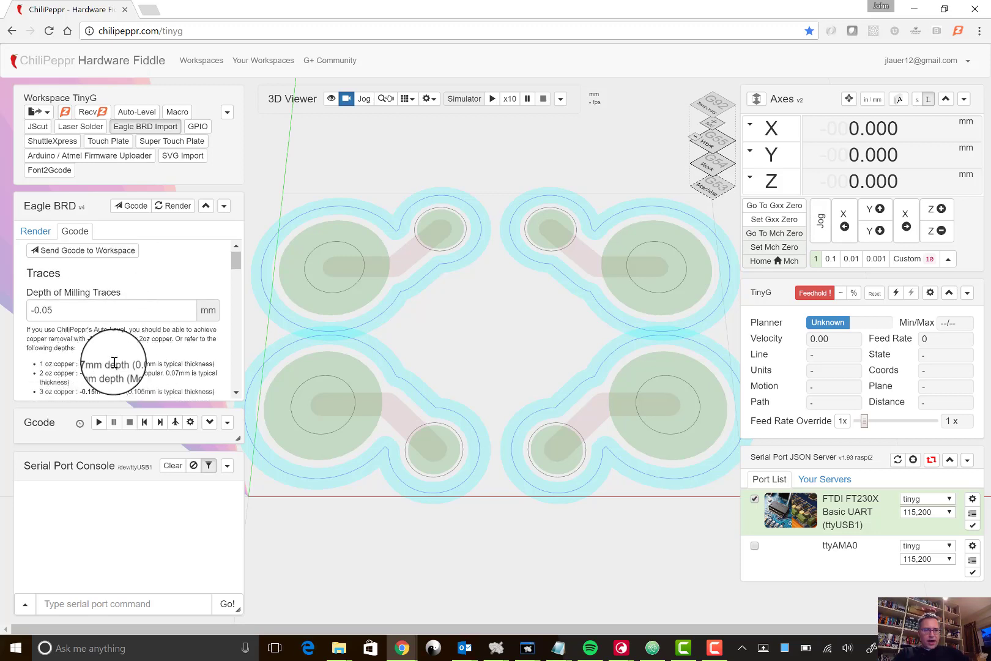
left_click_drag(134, 362, 148, 362)
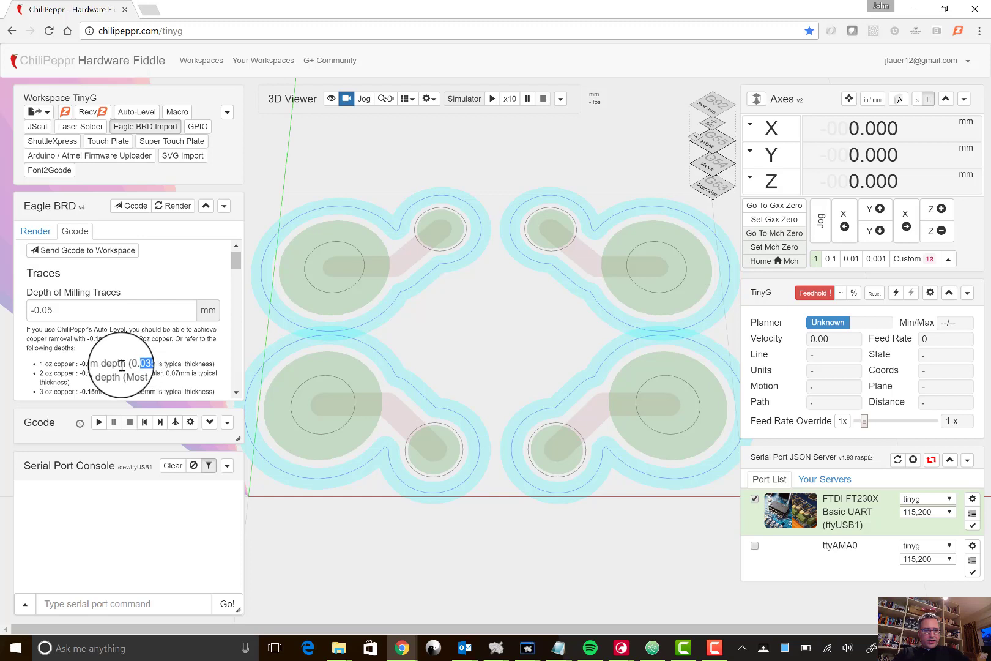
left_click(49, 310)
left_click_drag(49, 310, 59, 308)
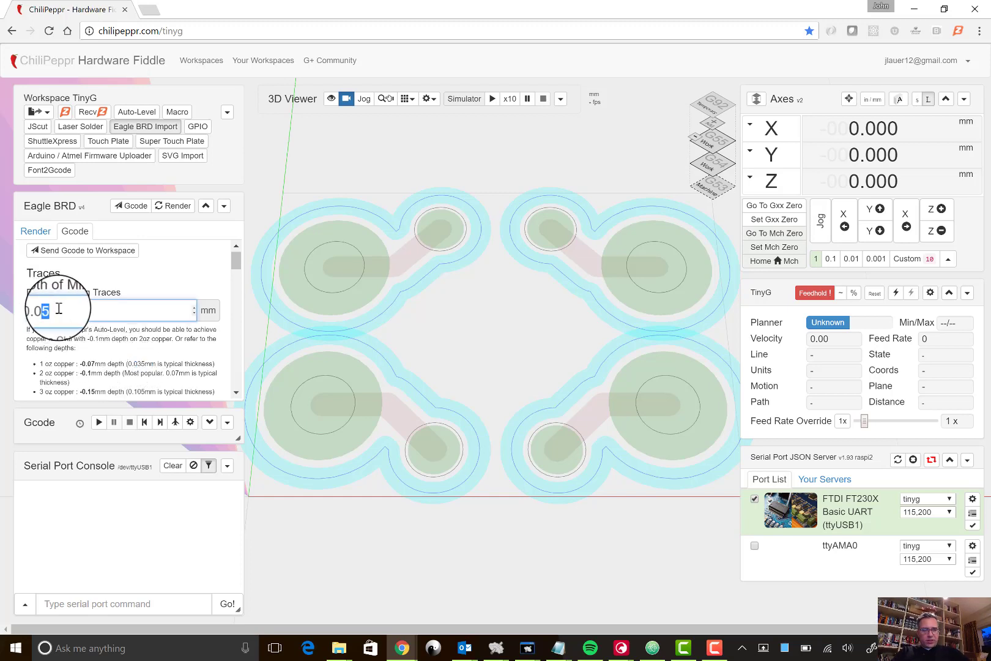
type("6")
key("Tab")
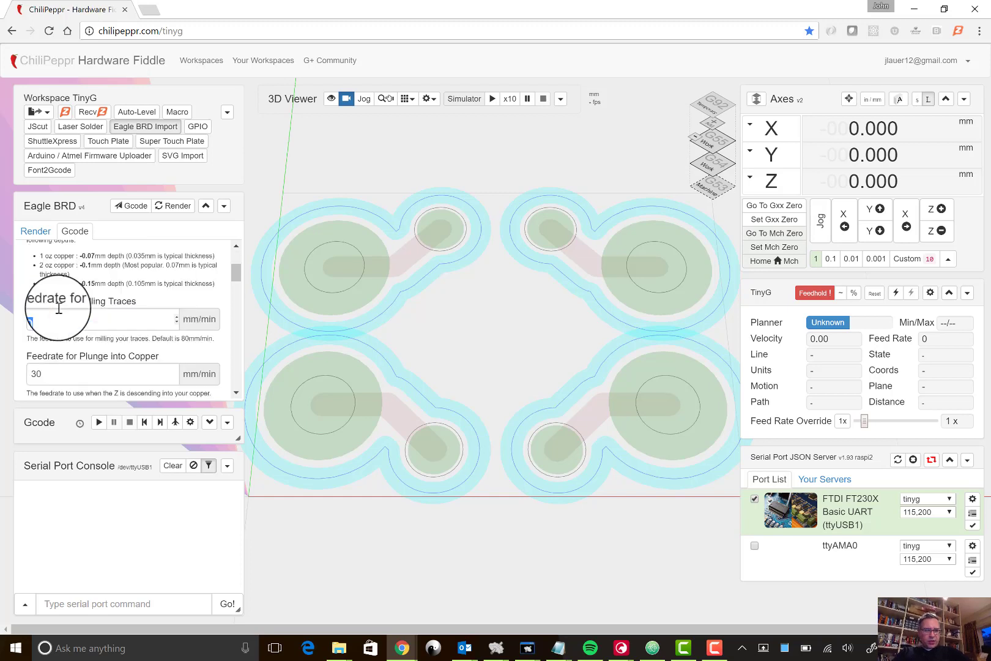
scroll(82, 266, "up", 3)
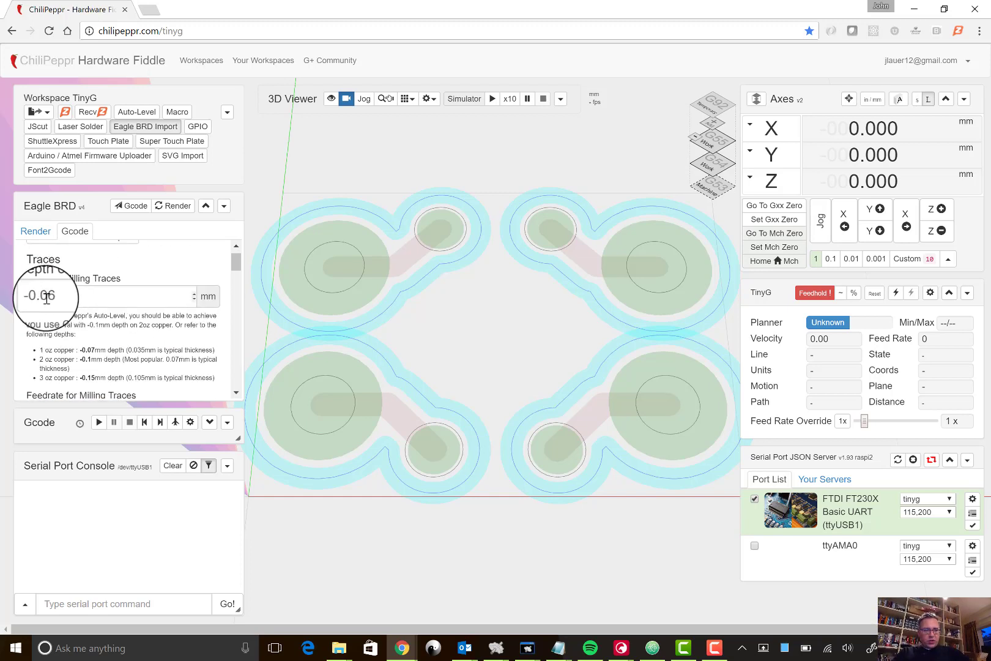
mouse_move(47, 298)
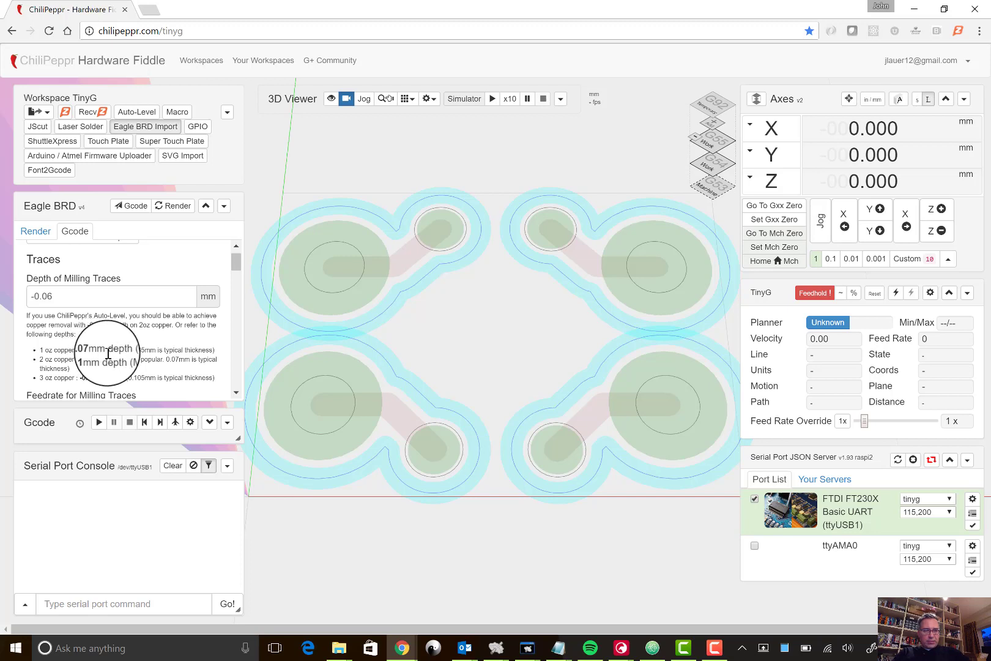
Review the feedrate for milling traces, the plunge feedrate and the spindle speed in the Gcode settings.
scroll(101, 349, "down", 1)
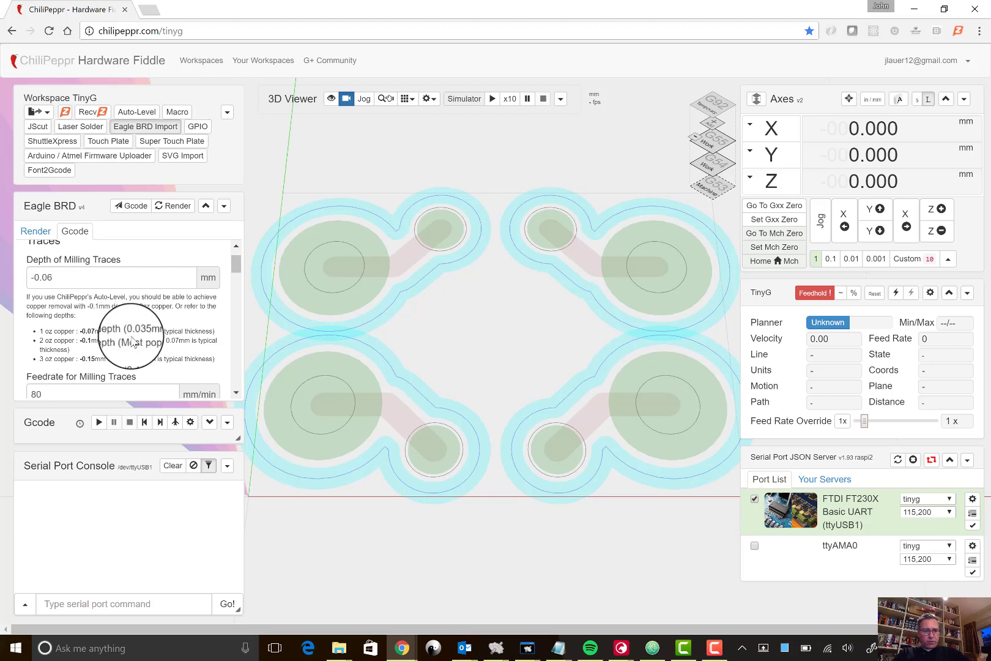
scroll(133, 343, "down", 2)
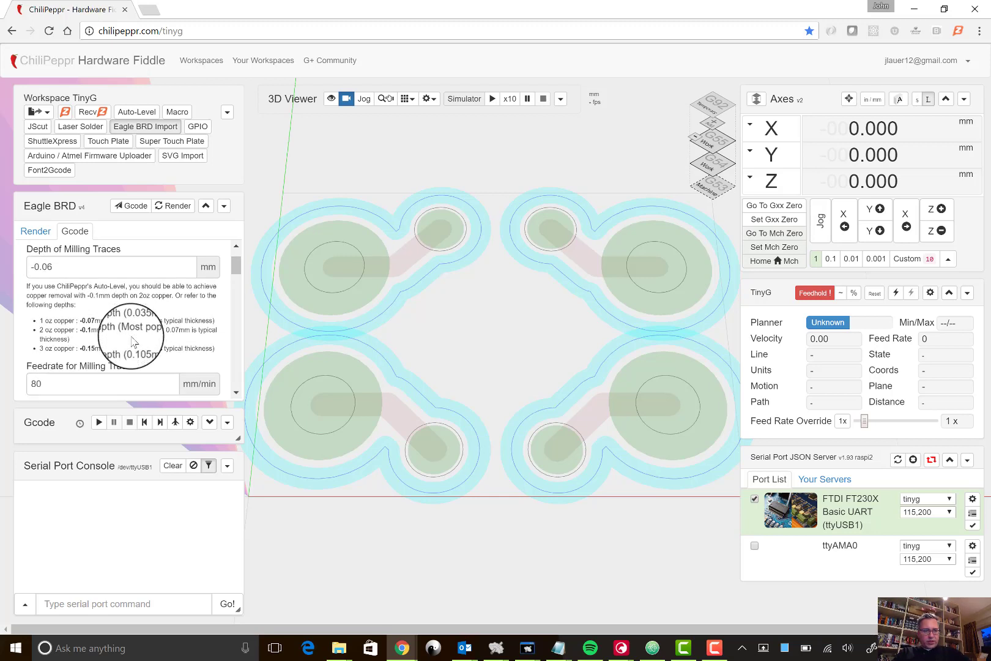
scroll(135, 346, "down", 2)
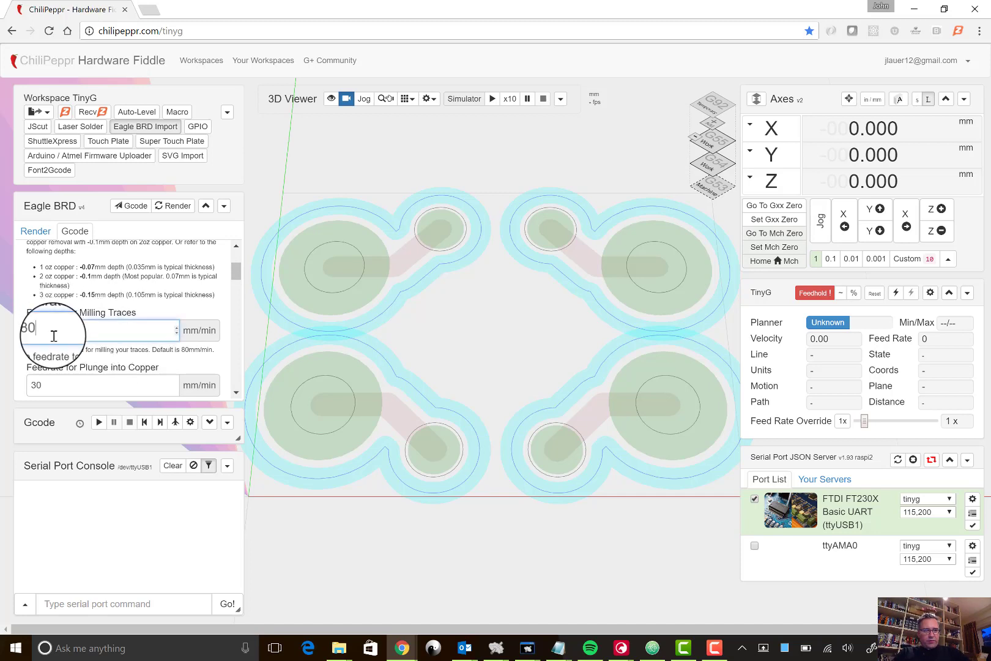
scroll(102, 361, "down", 2)
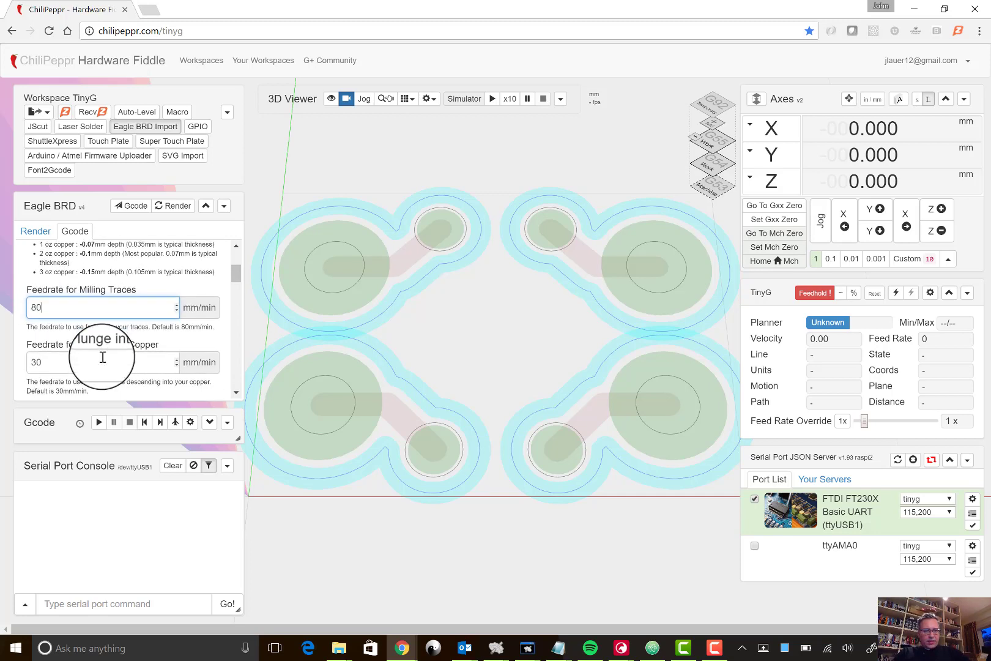
scroll(103, 357, "down", 2)
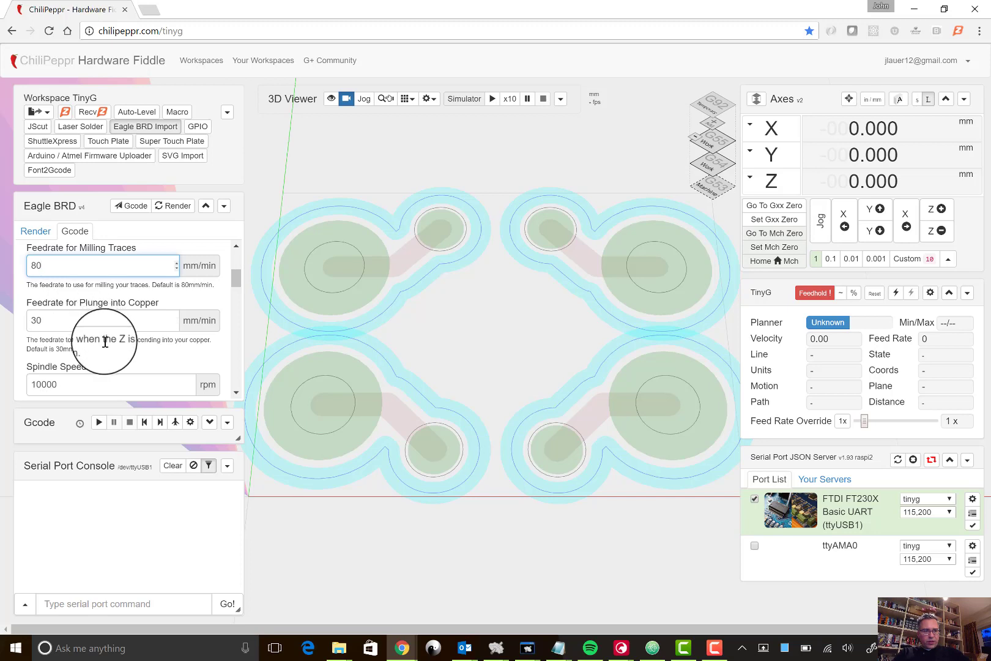
scroll(105, 341, "down", 1)
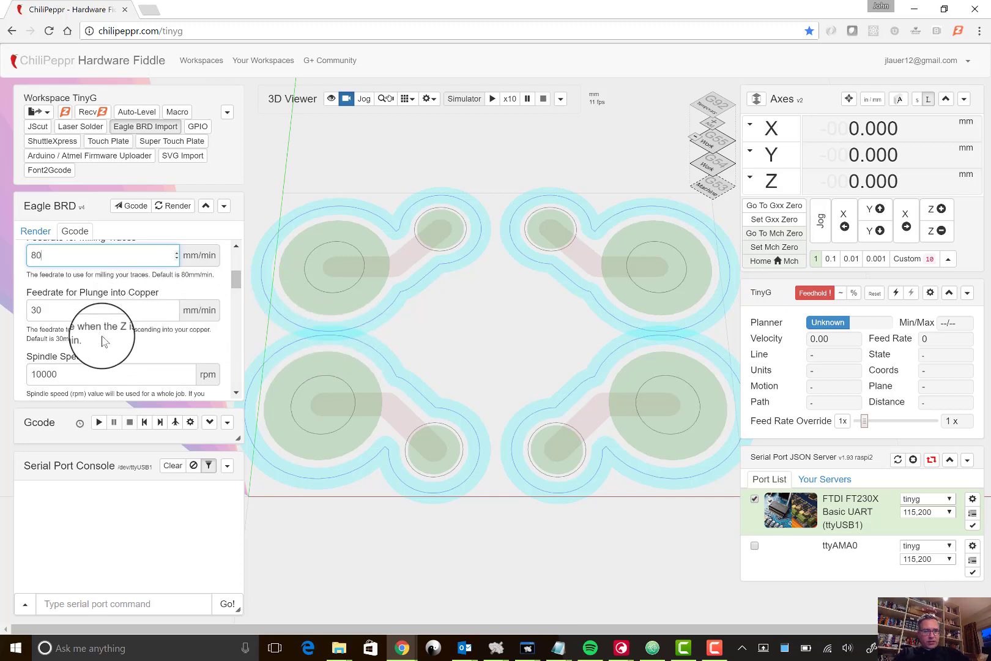
scroll(104, 341, "down", 3)
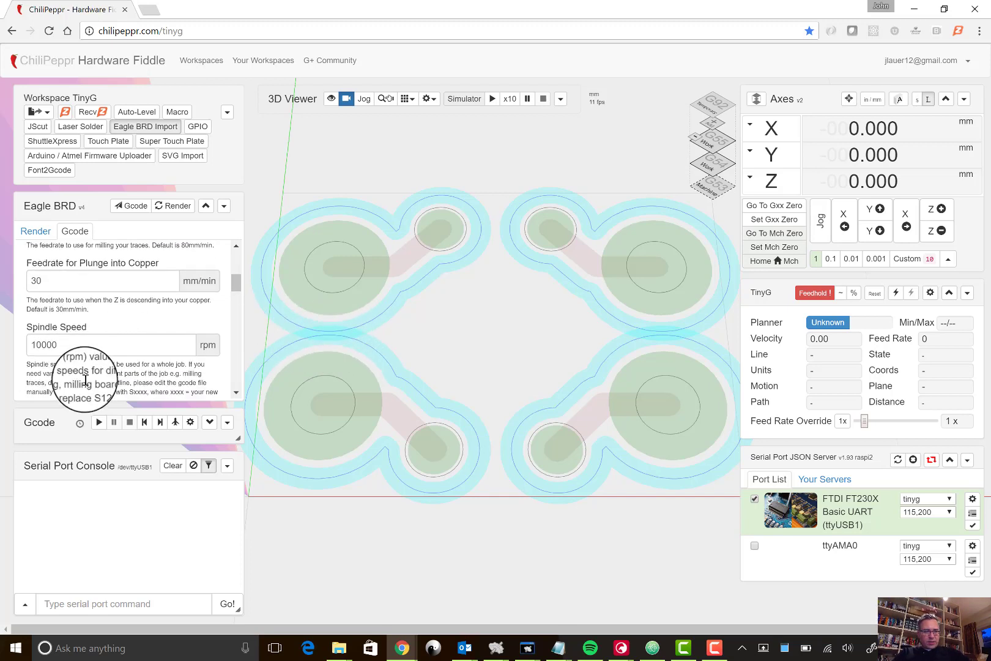
scroll(85, 380, "down", 10)
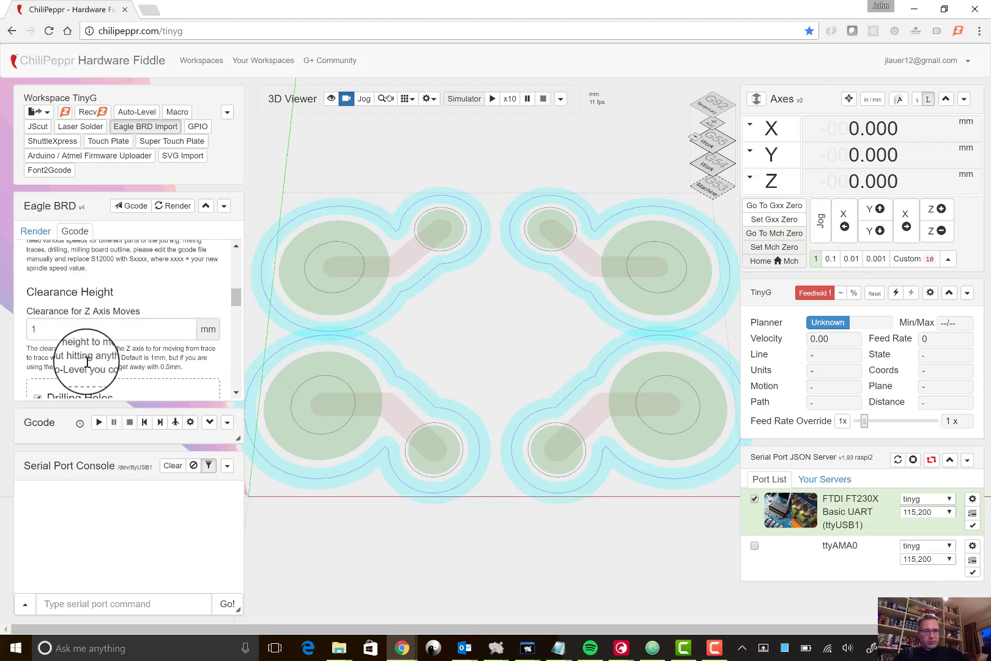
Review the Z axis clearance height and the drilling hole settings, and inspect a pad's details in the 3D view.
left_click(136, 330)
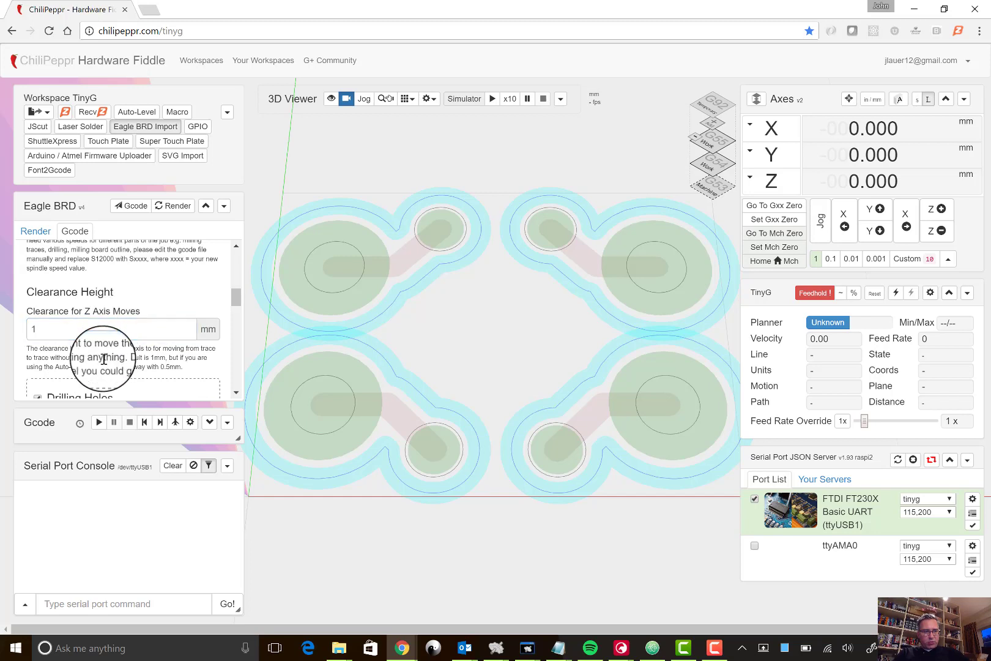
scroll(104, 359, "down", 3)
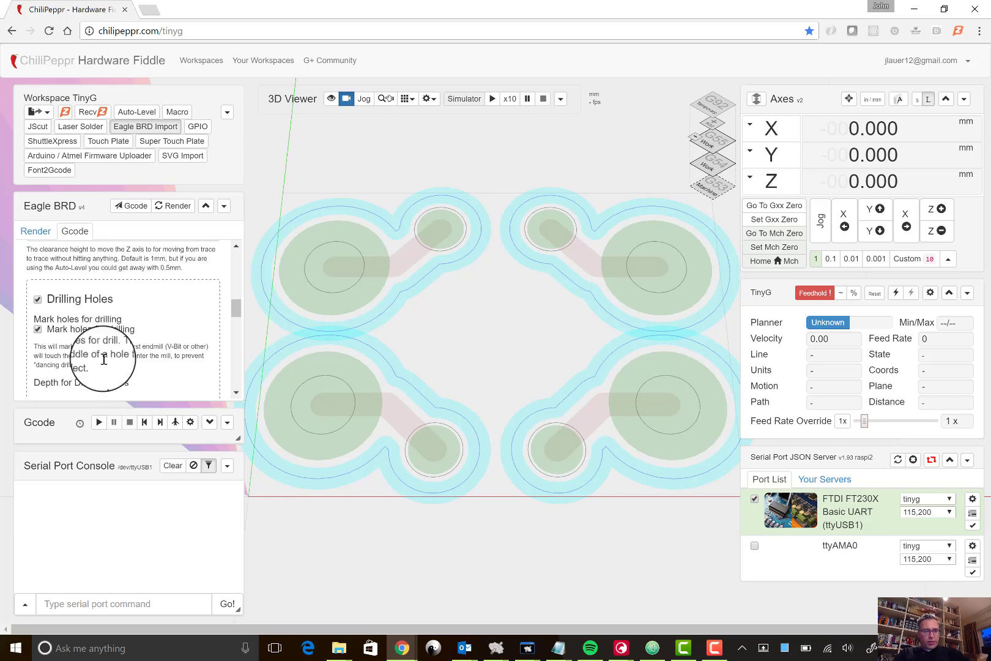
scroll(104, 359, "down", 2)
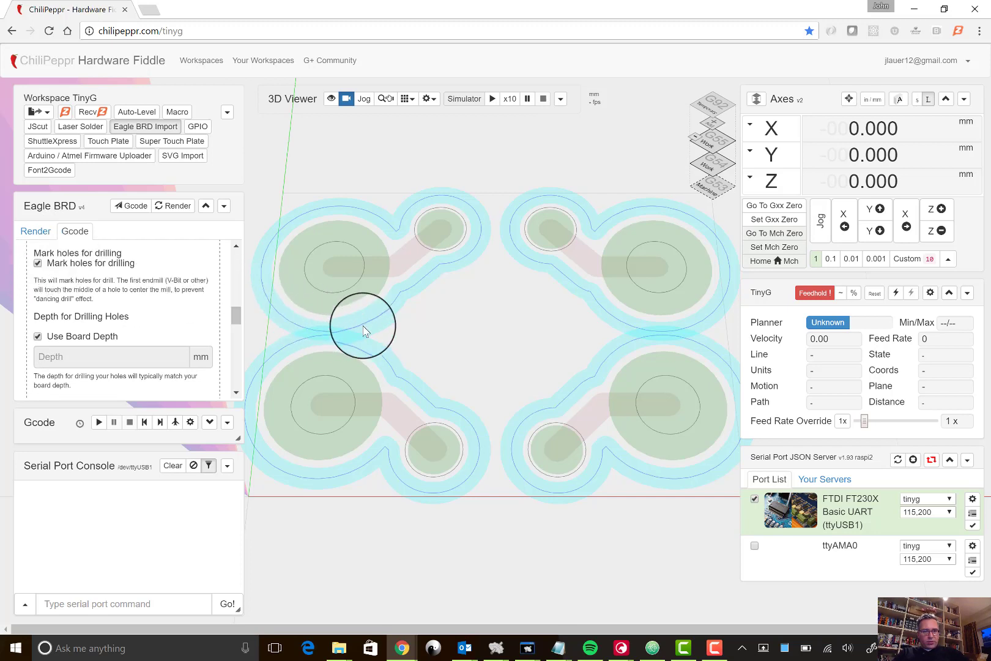
mouse_move(436, 235)
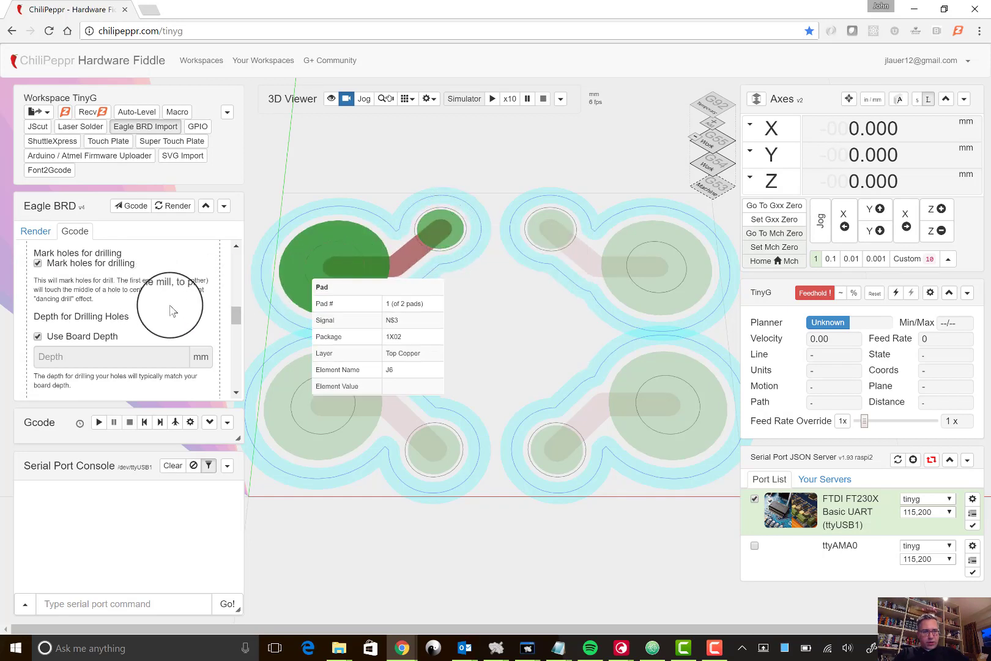
scroll(92, 282, "down", 1)
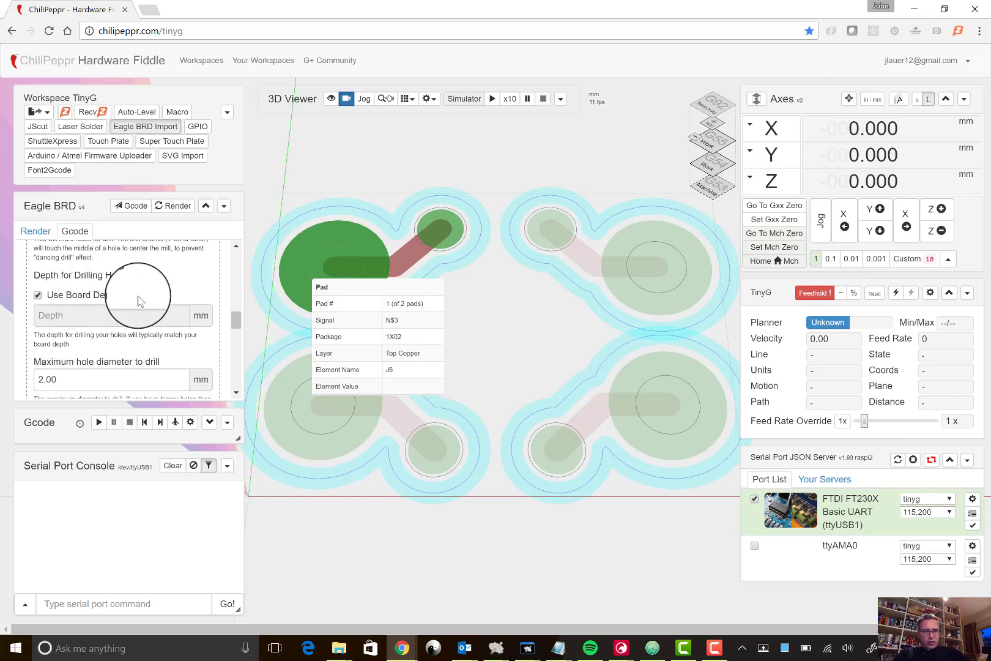
scroll(138, 299, "down", 3)
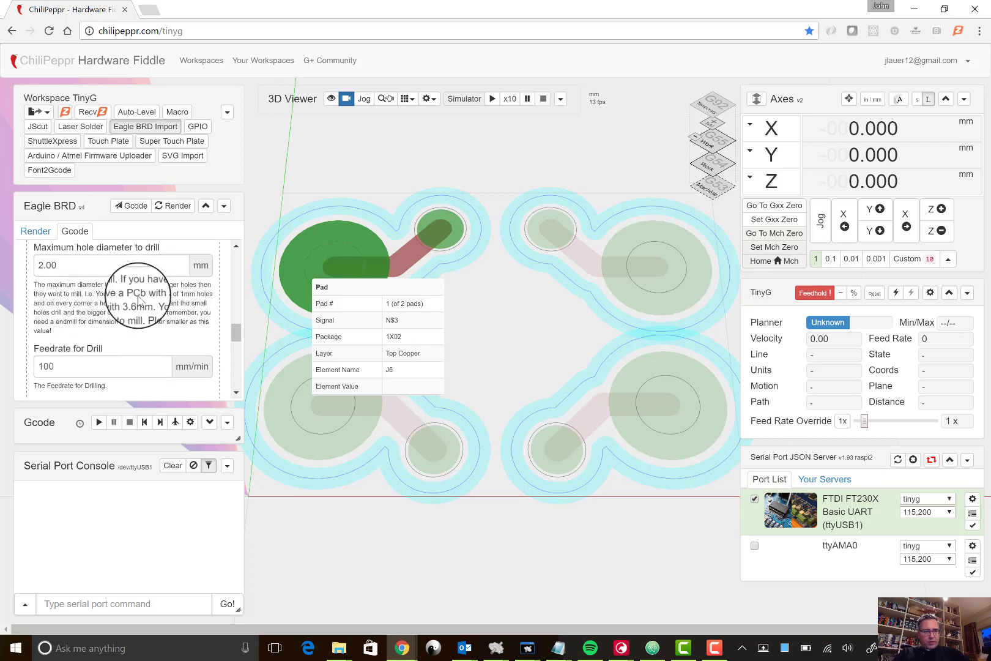
scroll(158, 301, "down", 3)
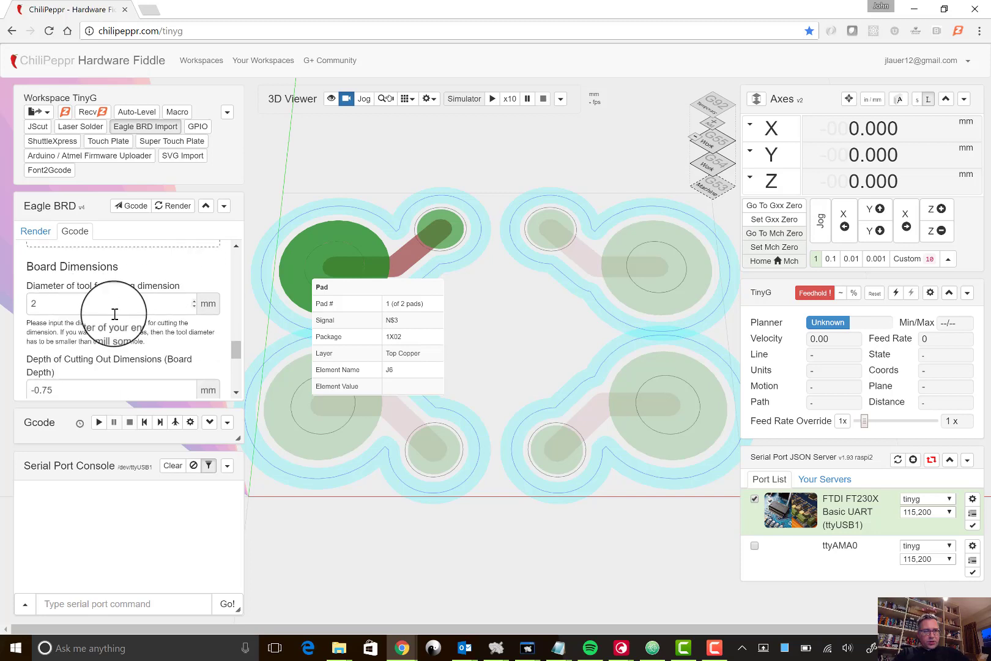
In the board dimension settings, set the depth of cutting out dimensions to -0.85 mm.
left_click(80, 306)
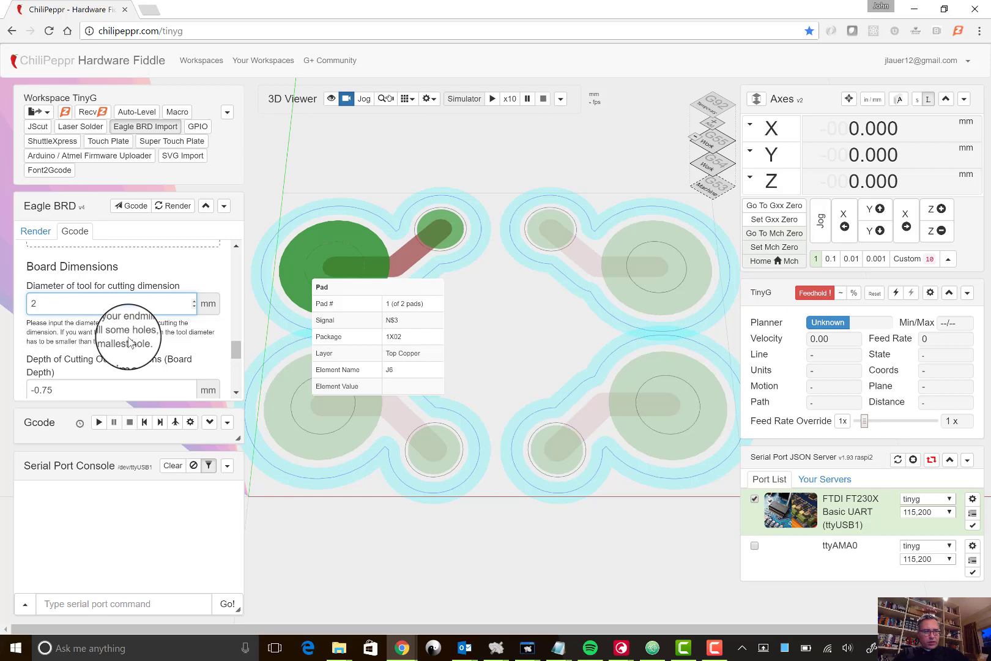
scroll(134, 341, "down", 1)
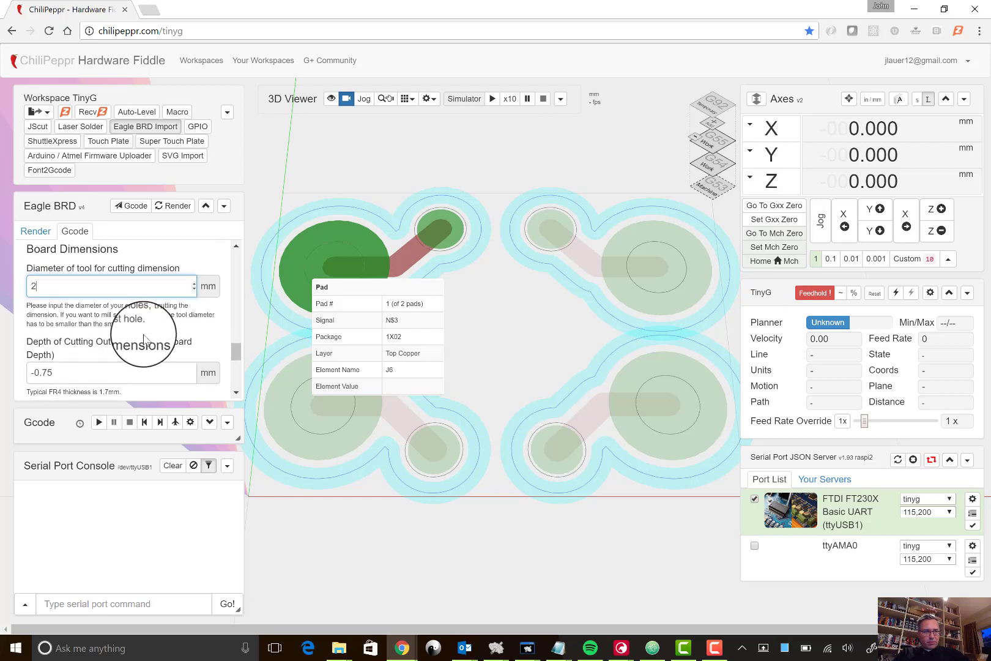
scroll(122, 333, "down", 3)
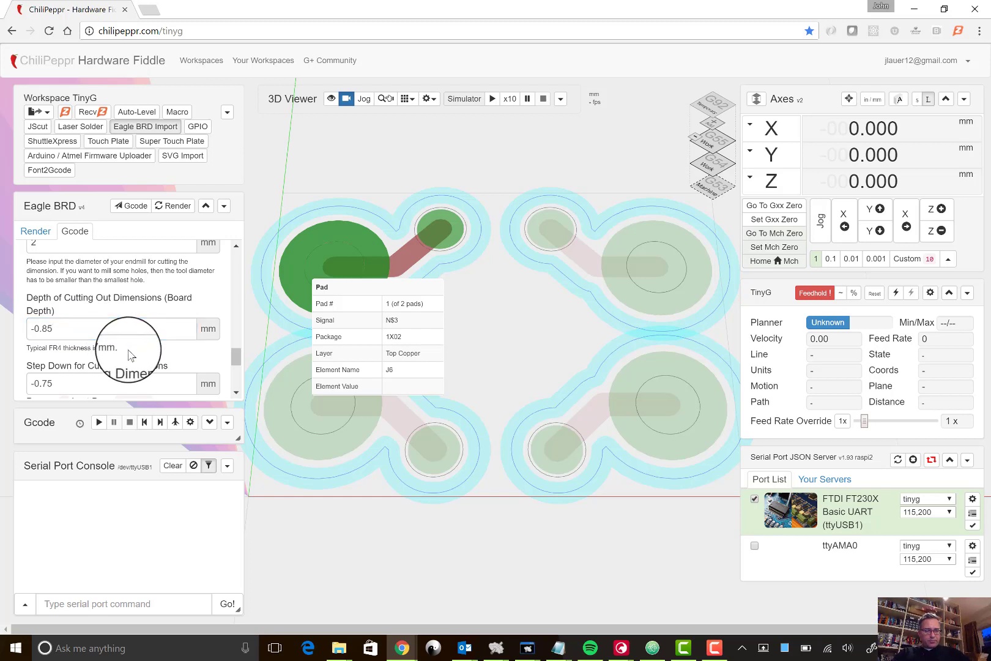
Set the step down for cutting dimensions to -0.85 mm.
scroll(128, 355, "down", 1)
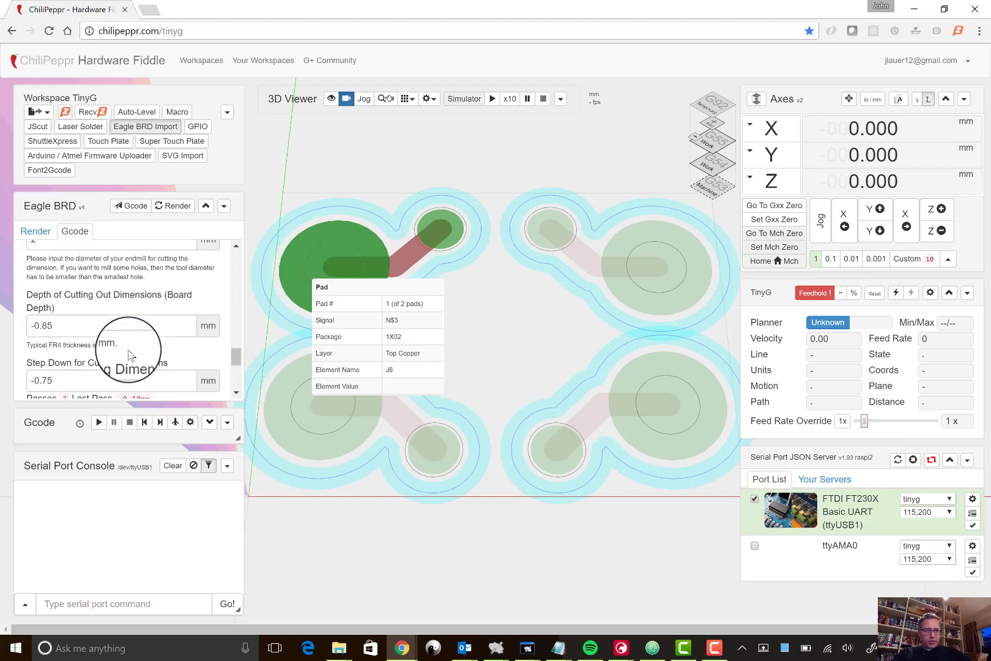
scroll(129, 354, "down", 3)
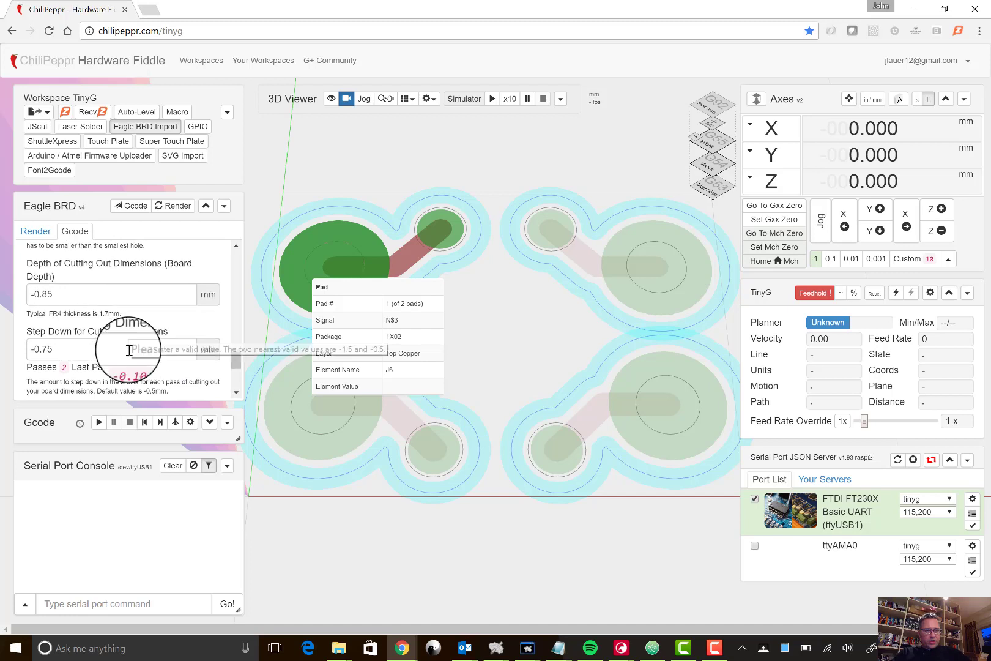
left_click(129, 350)
left_click_drag(35, 348, 68, 345)
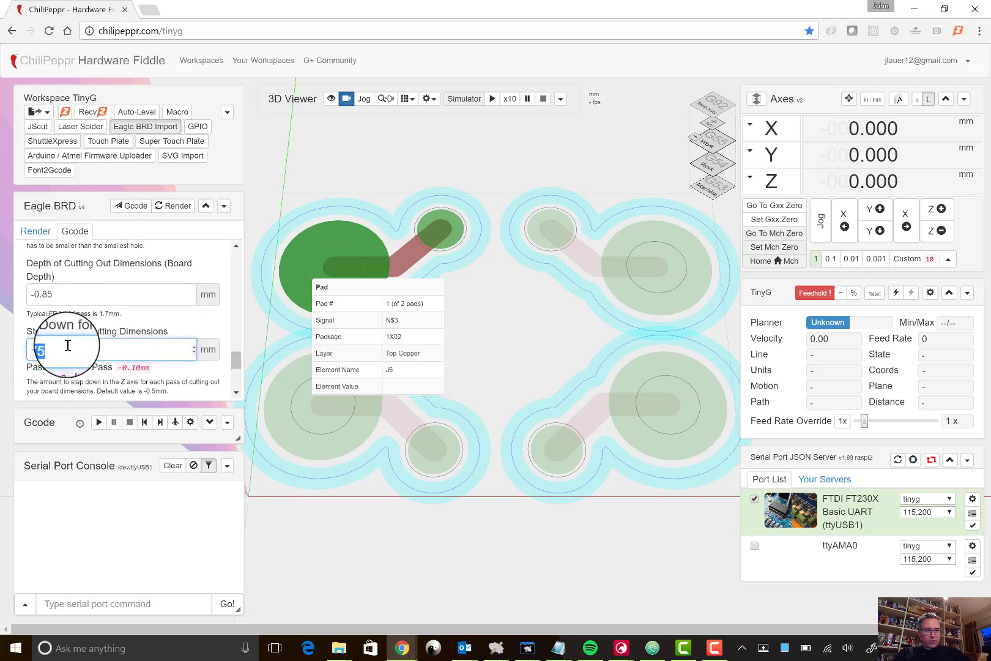
type("5")
key("Tab")
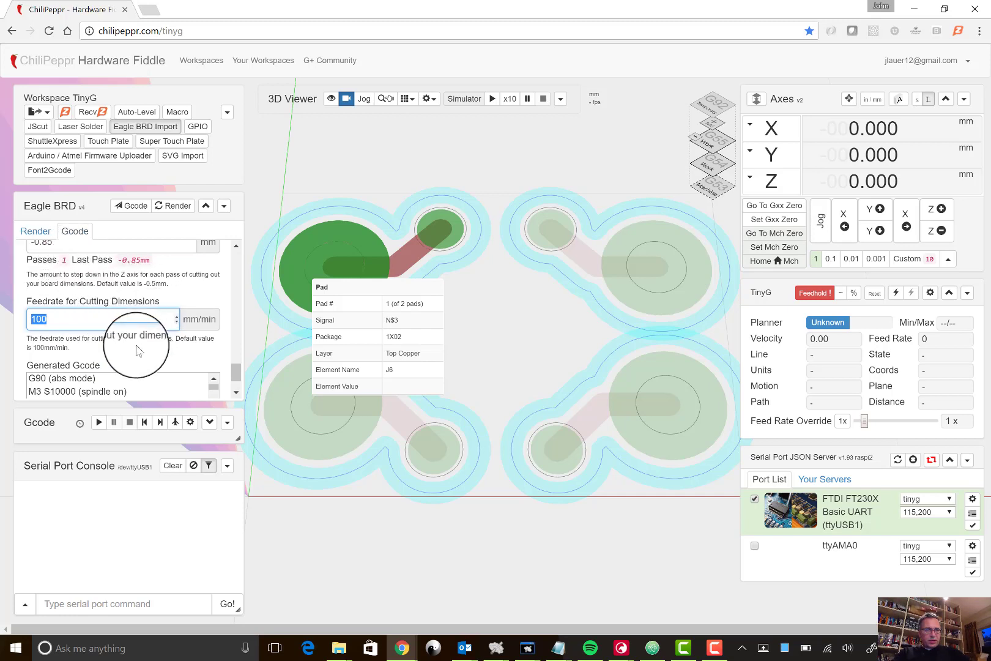
Send the generated board Gcode to the workspace and hide the Eagle BRD import widget.
scroll(132, 361, "down", 2)
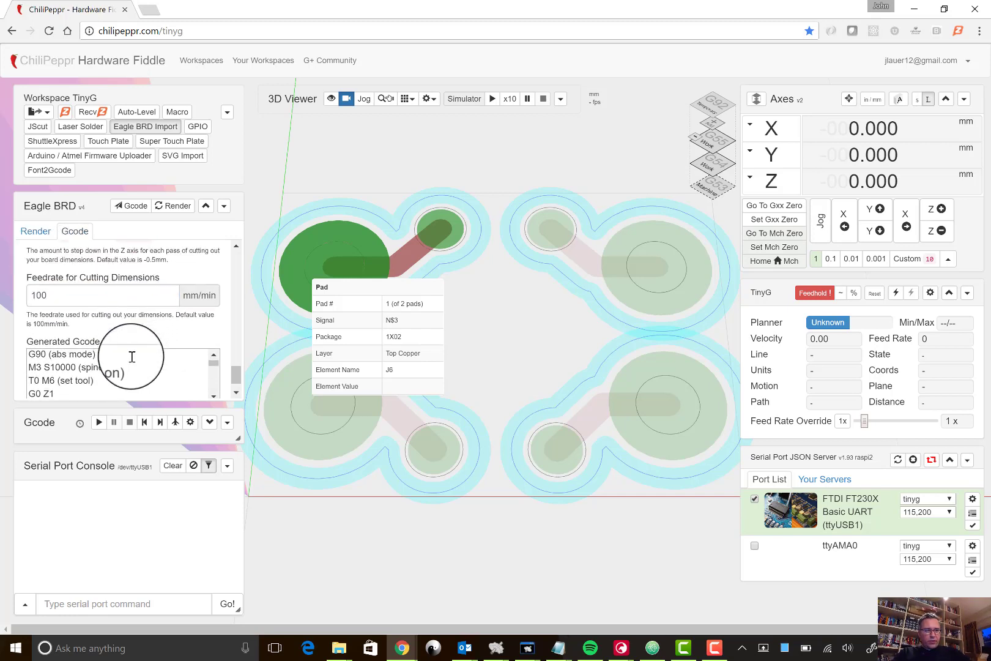
scroll(149, 379, "down", 2)
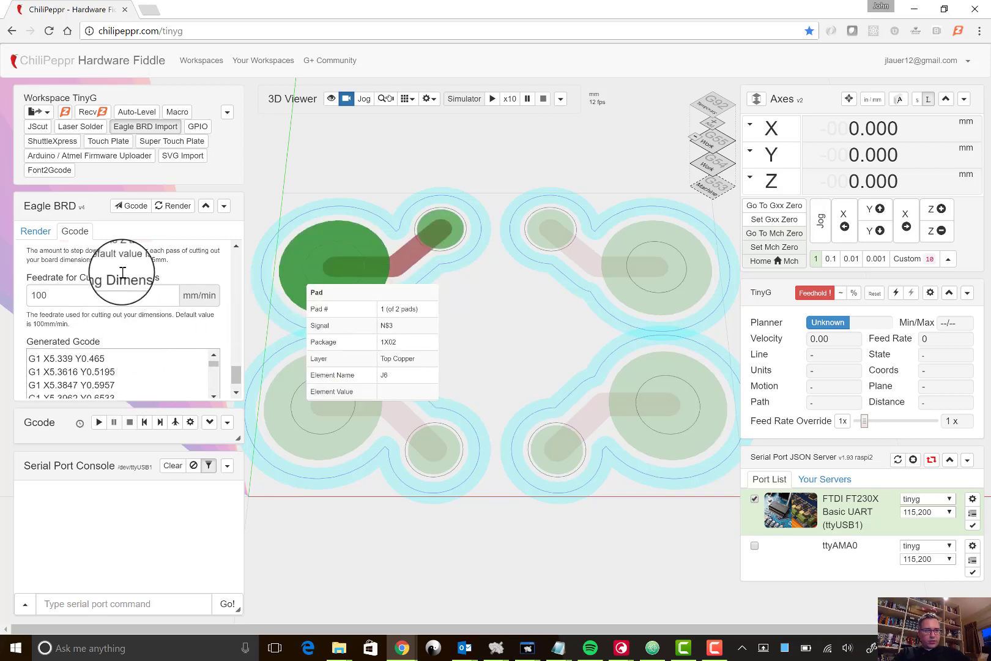
left_click(134, 206)
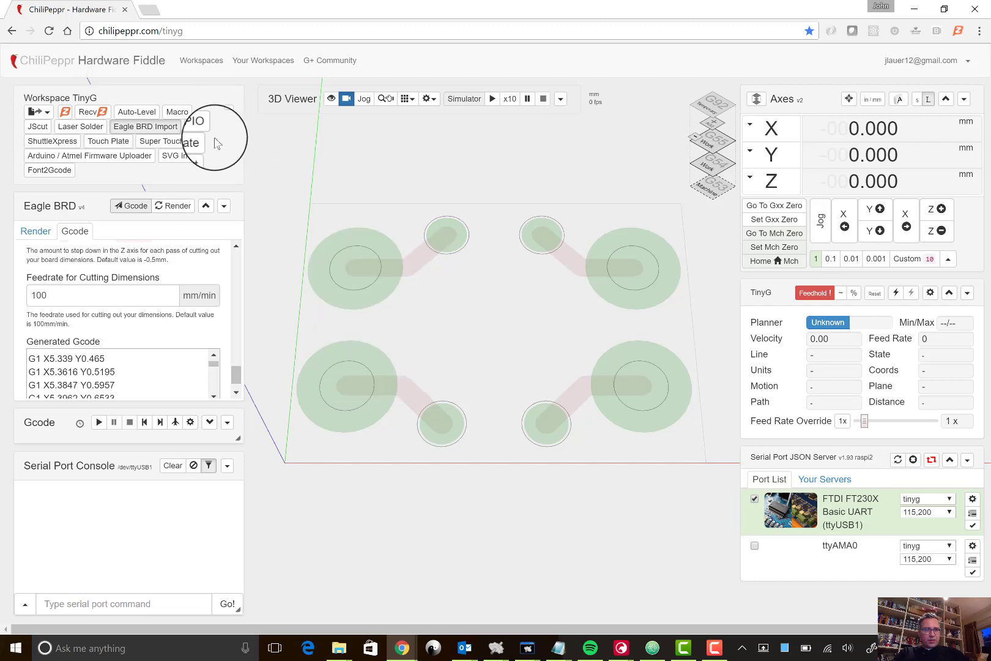
left_click(164, 128)
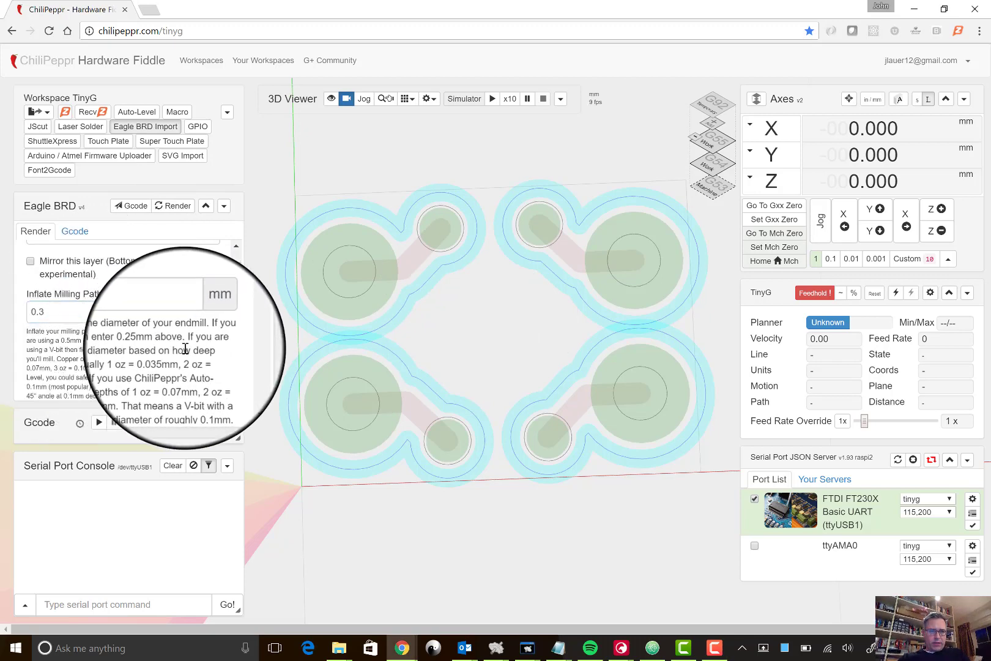
In the render settings, set the displayed actual endmill size to 0.6 mm and re-render the board.
scroll(185, 351, "down", 3)
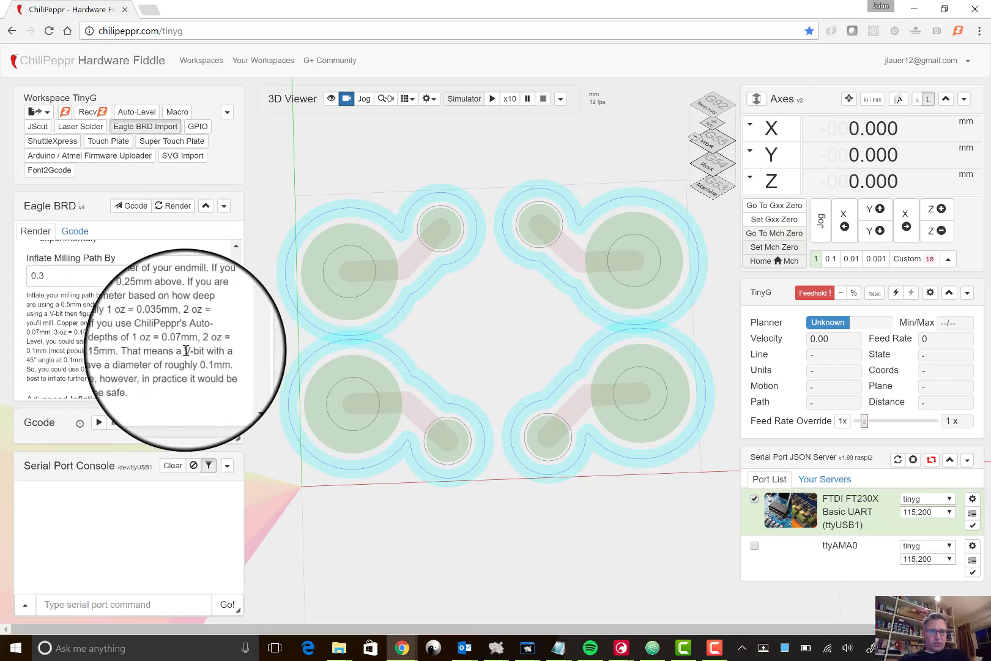
scroll(187, 356, "down", 5)
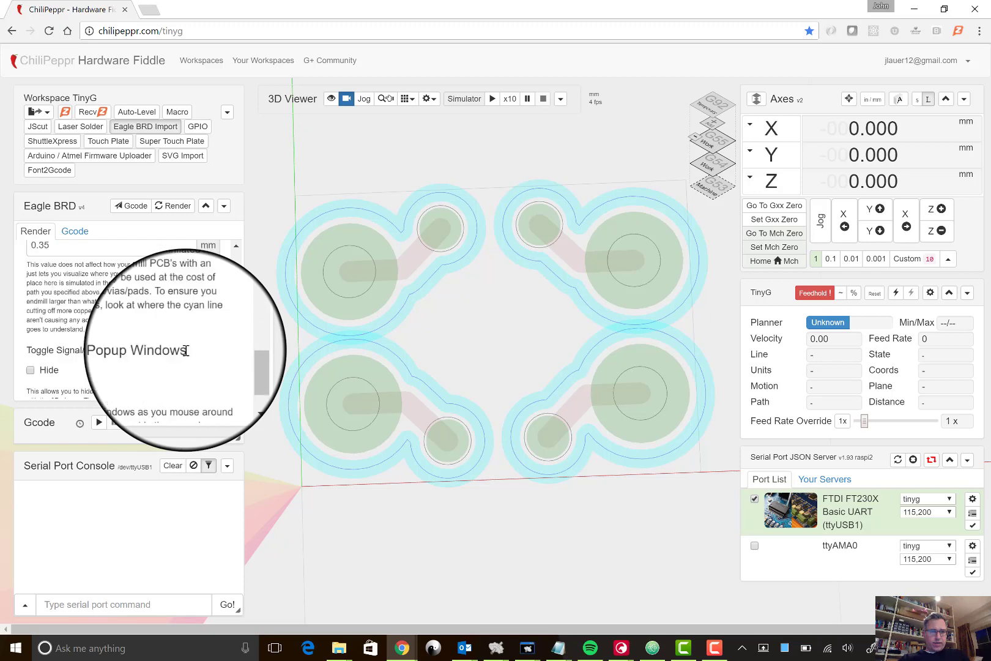
scroll(123, 343, "up", 2)
left_click_drag(25, 334, 67, 334)
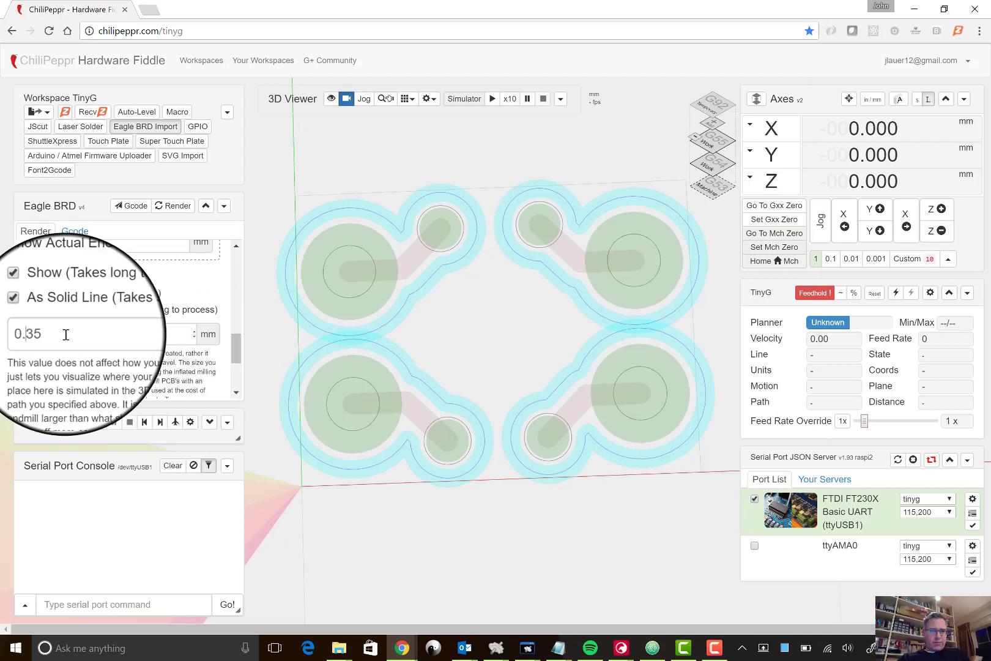
scroll(69, 333, "down", 3)
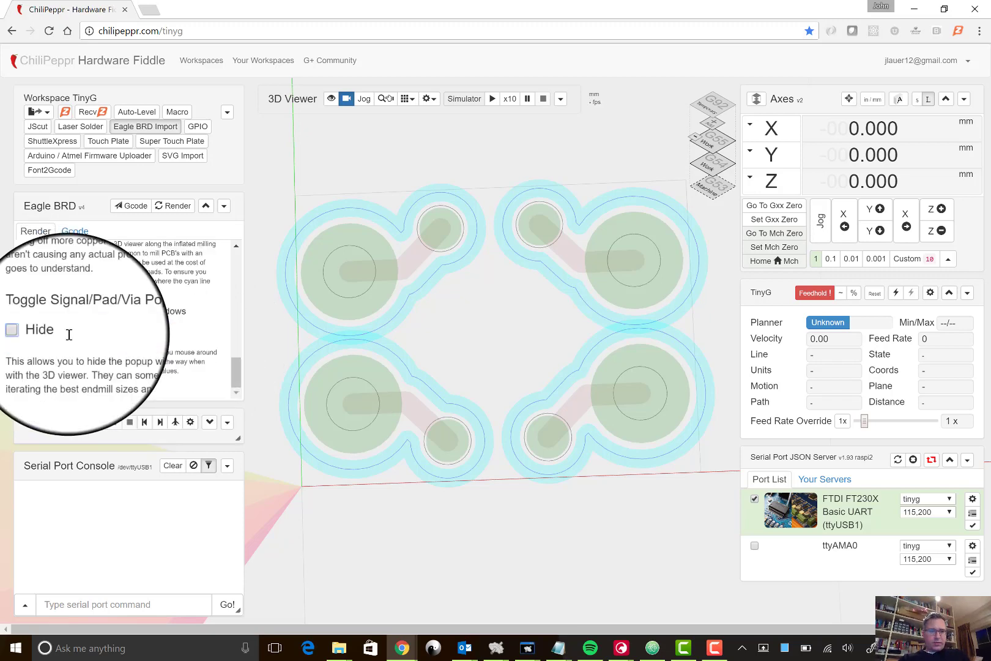
scroll(70, 334, "up", 4)
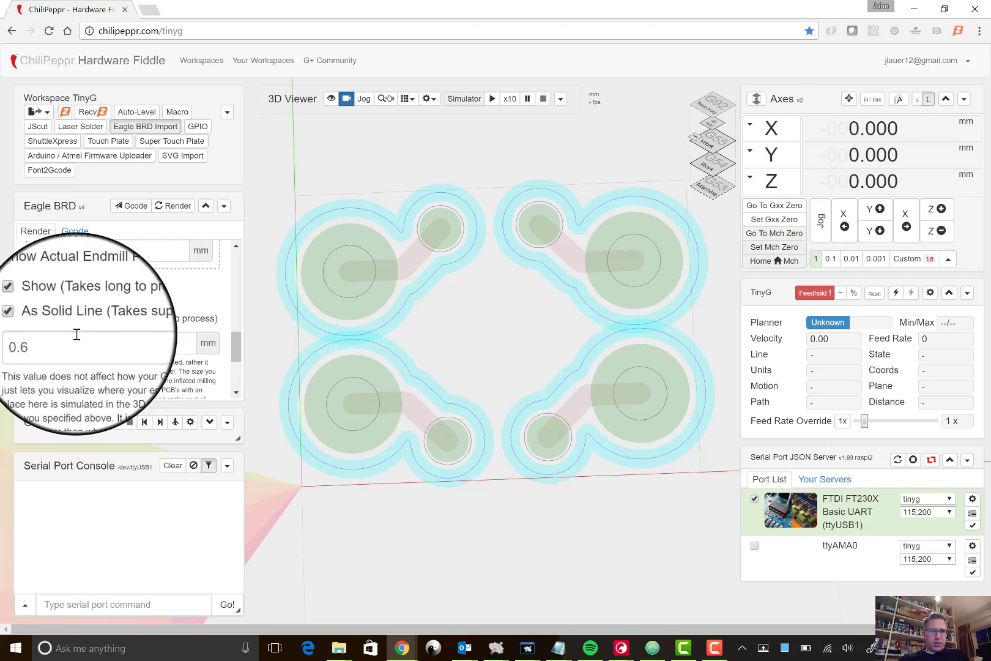
left_click(177, 207)
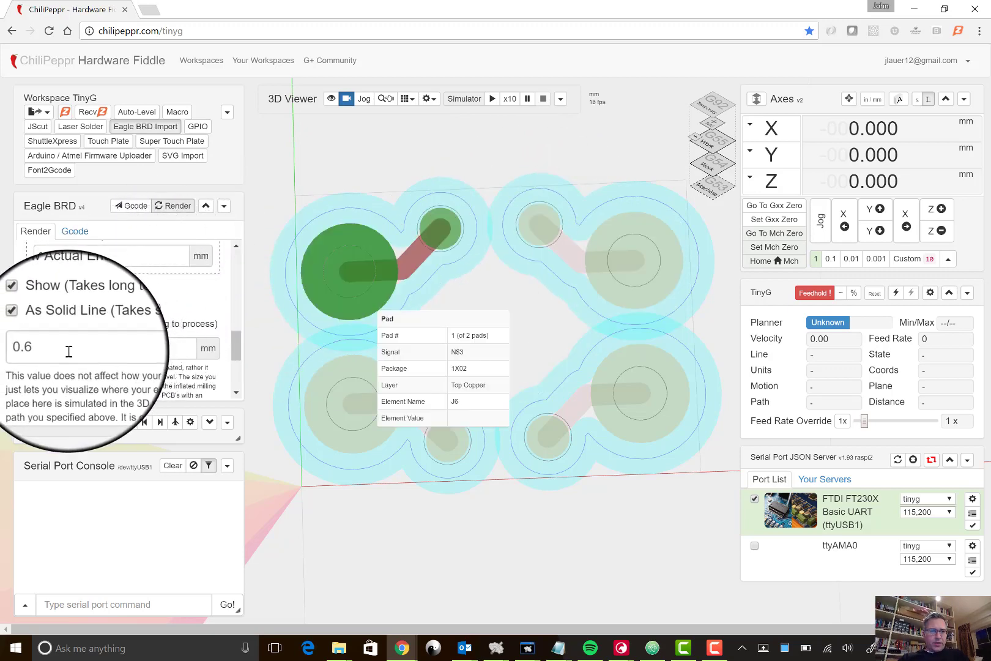
Re-render the board with the milling path inflation set to 0.35 mm, and again with it set to 0.4 mm.
scroll(191, 309, "up", 10)
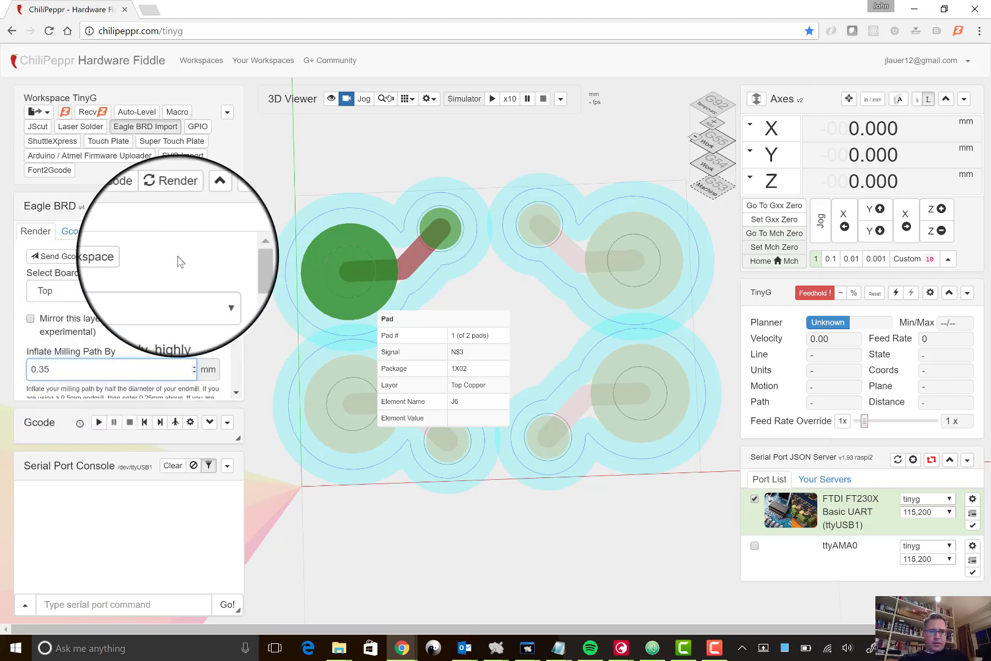
left_click(174, 206)
left_click(176, 206)
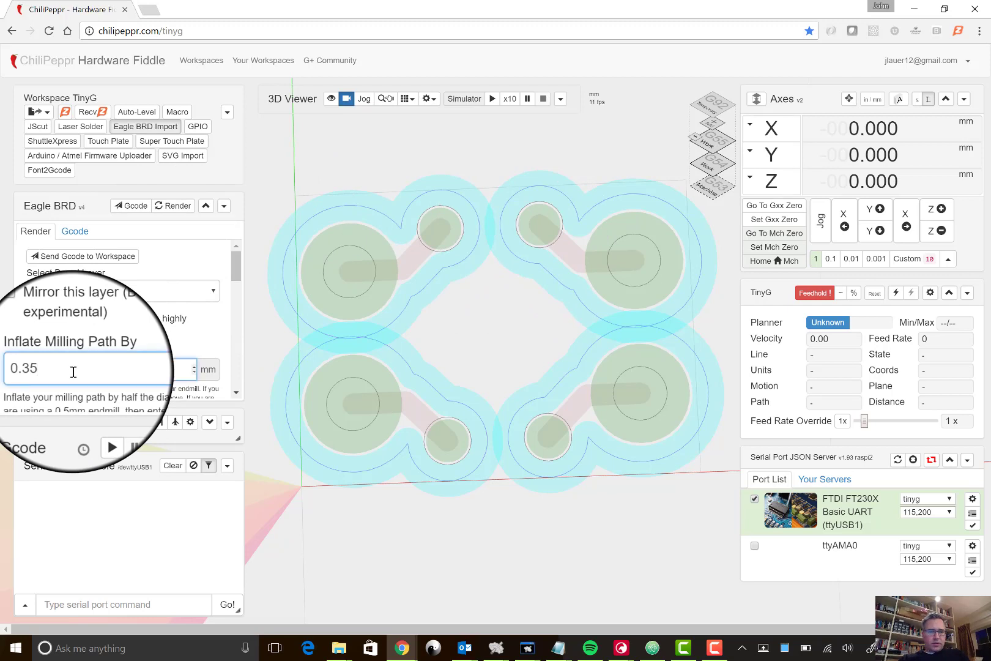
left_click(173, 206)
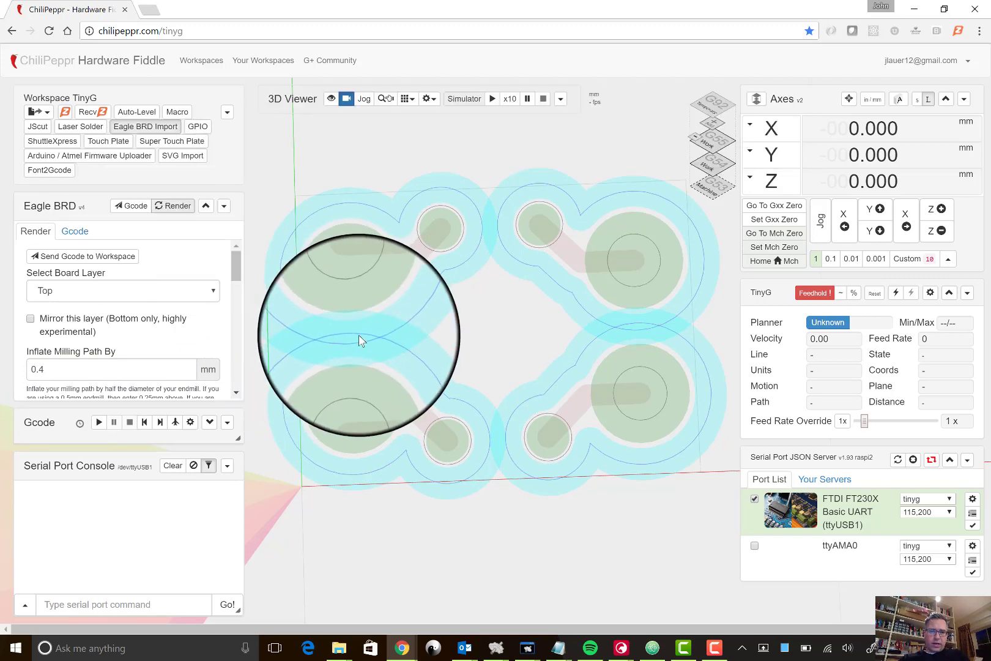
Re-render the board with the milling path inflation set to 0.45 mm and send its Gcode to the workspace, hiding the import widget.
mouse_move(346, 327)
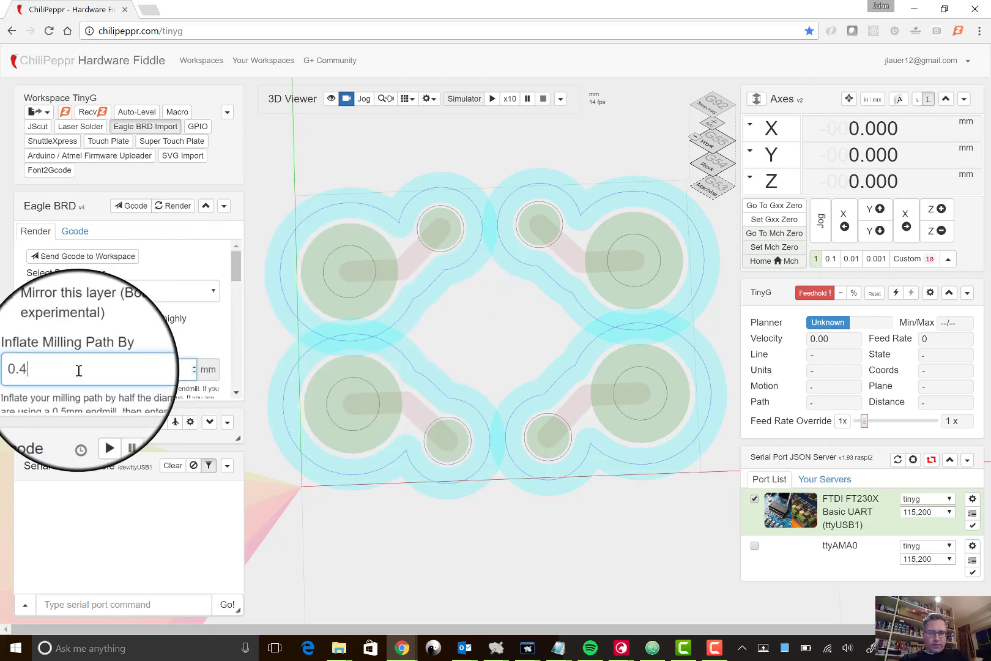
left_click(174, 206)
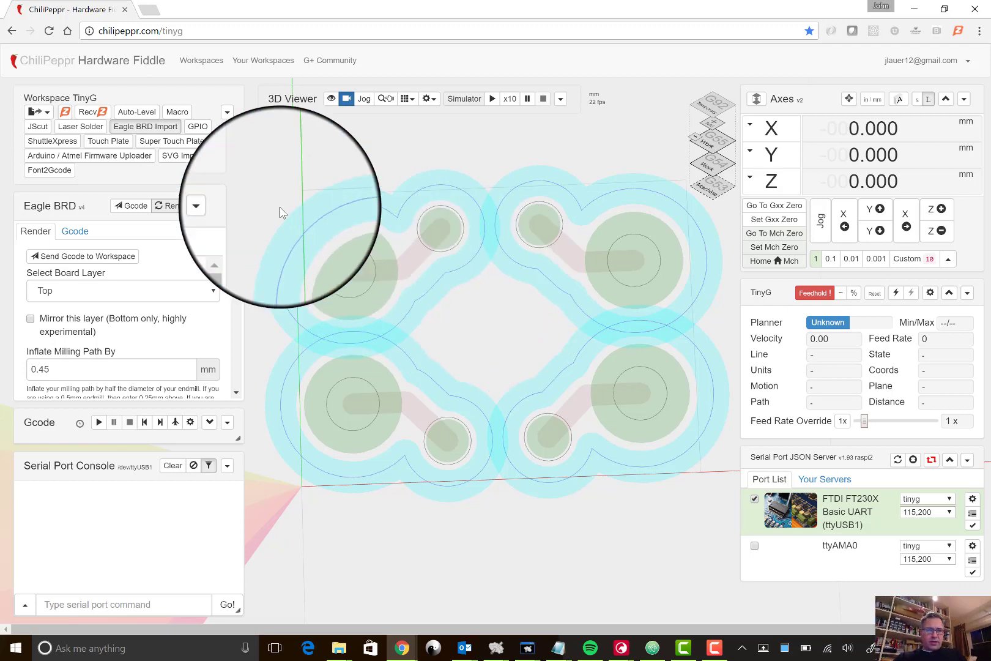
left_click(137, 207)
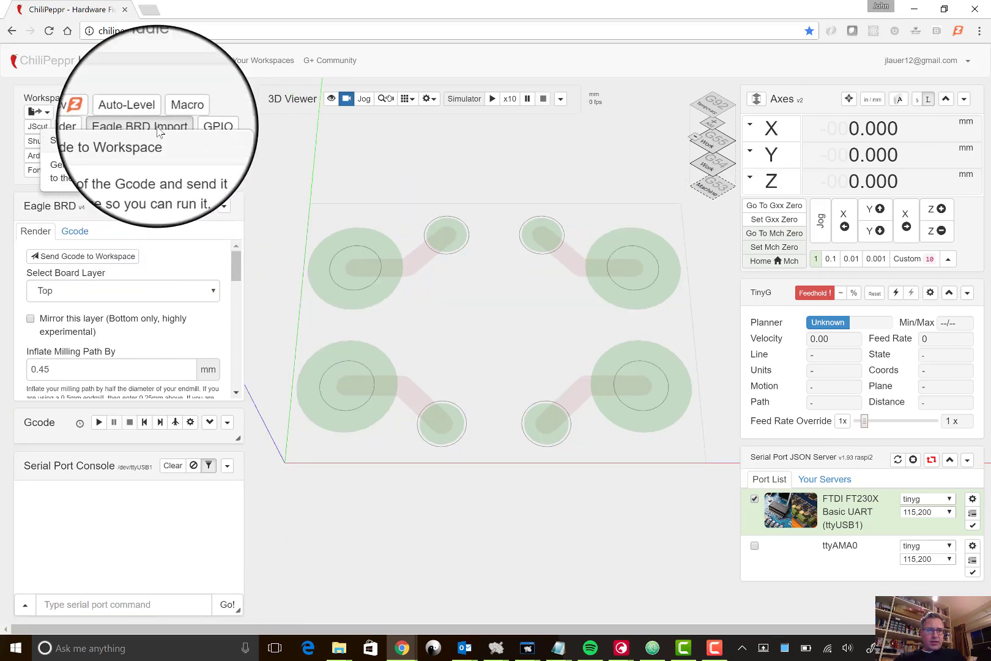
left_click(158, 126)
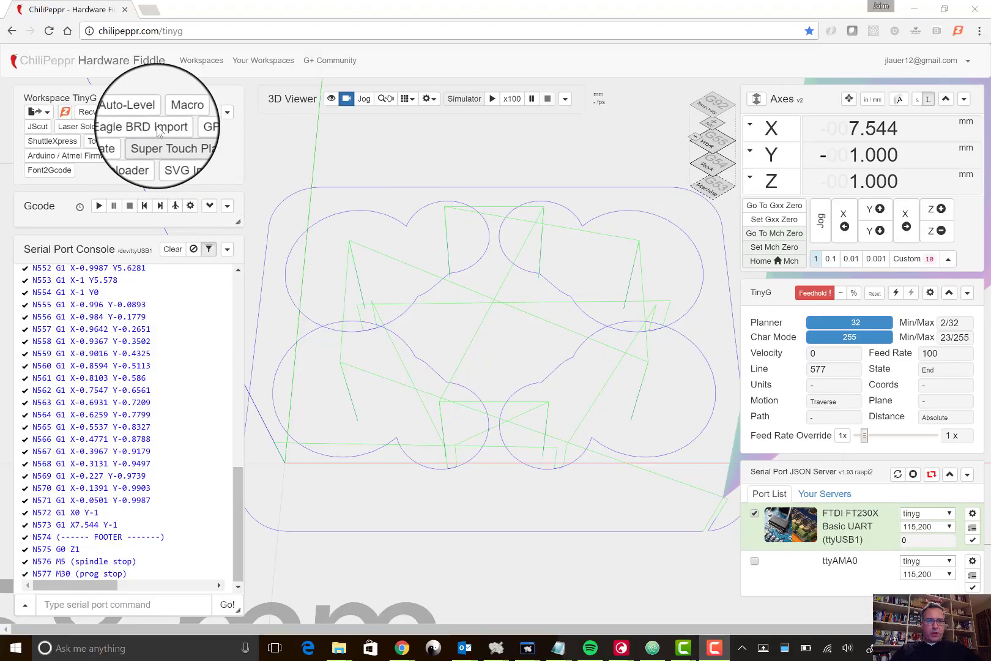
Show the Eagle BRD import widget again and re-render the board.
left_click(158, 126)
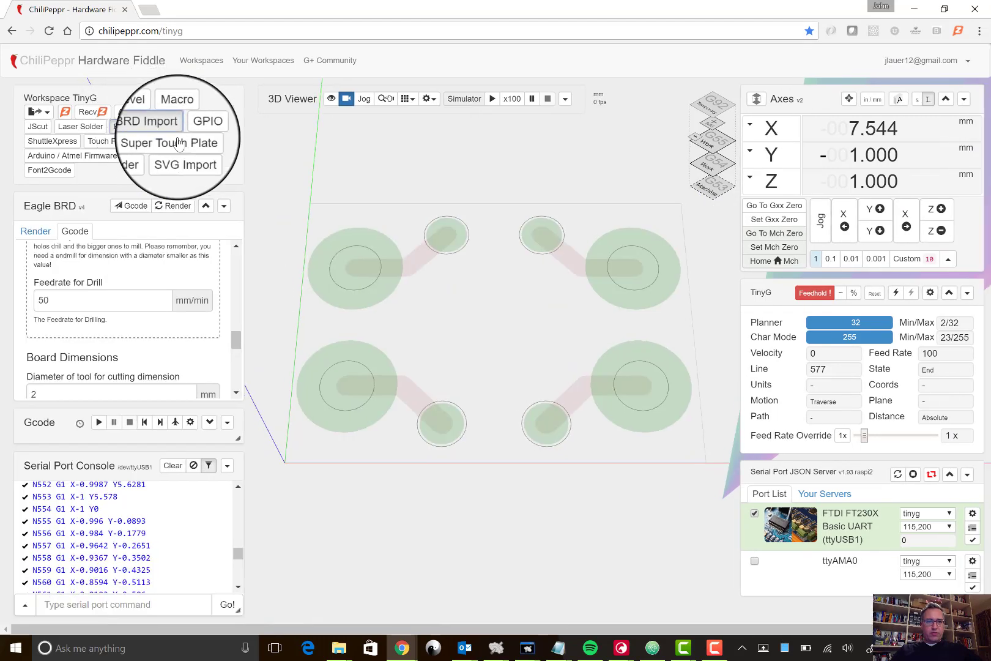
left_click(177, 214)
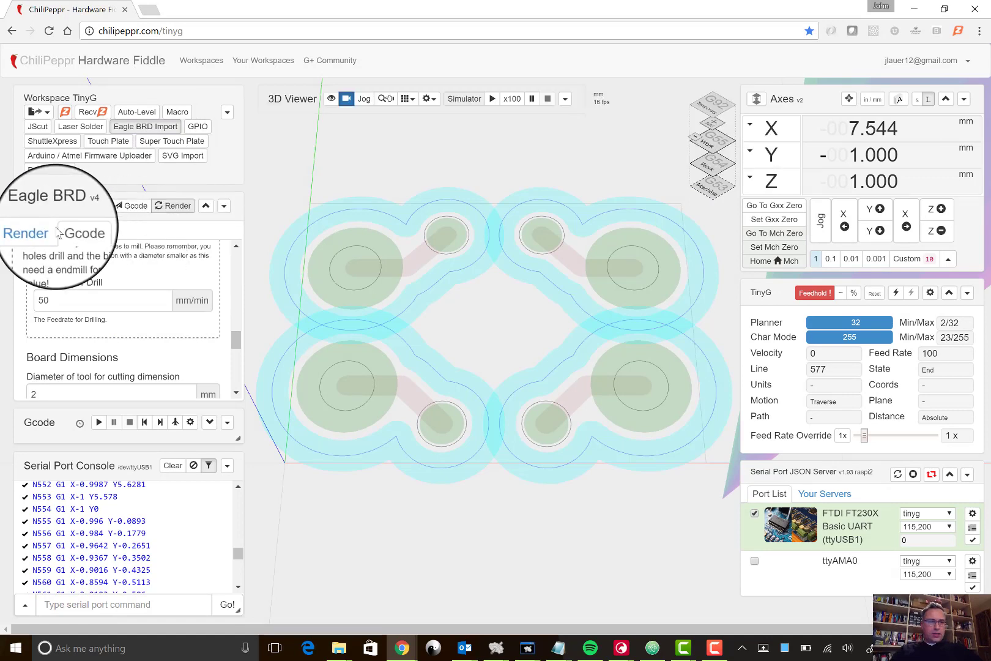
Review the hole drilling options in the Gcode settings, including hole marking, drilling depth, maximum hole diameter and drill feedrate.
scroll(158, 266, "down", 3)
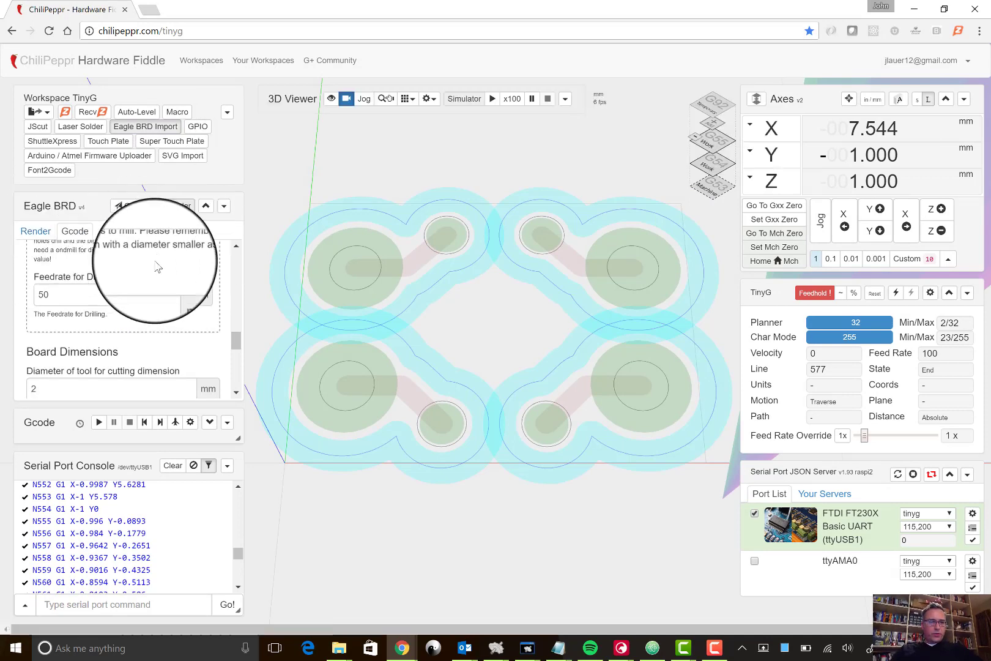
scroll(157, 268, "up", 6)
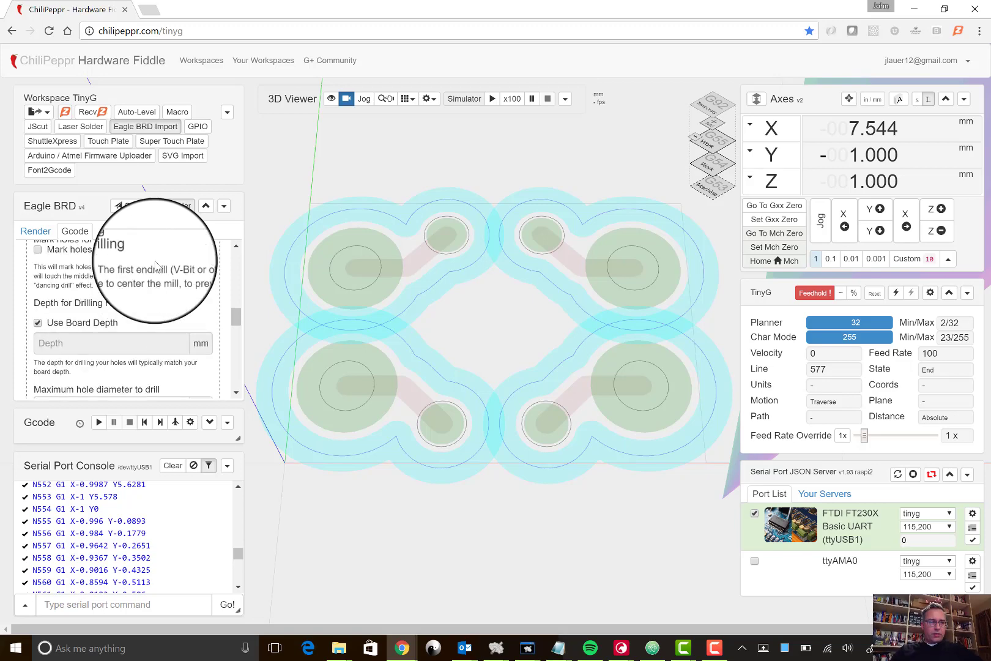
scroll(46, 293, "up", 2)
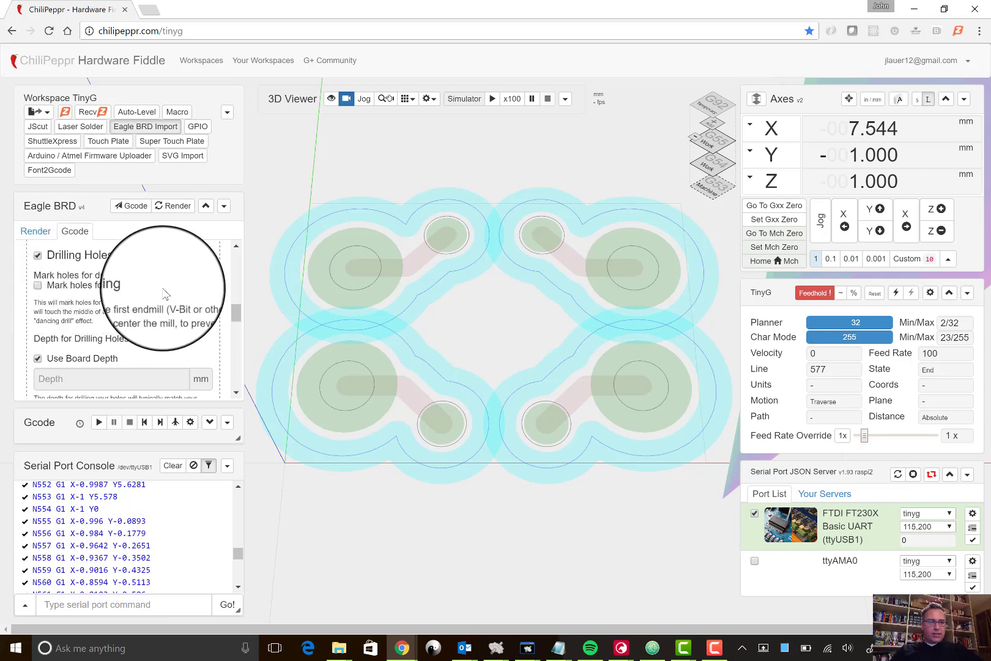
scroll(174, 294, "down", 1)
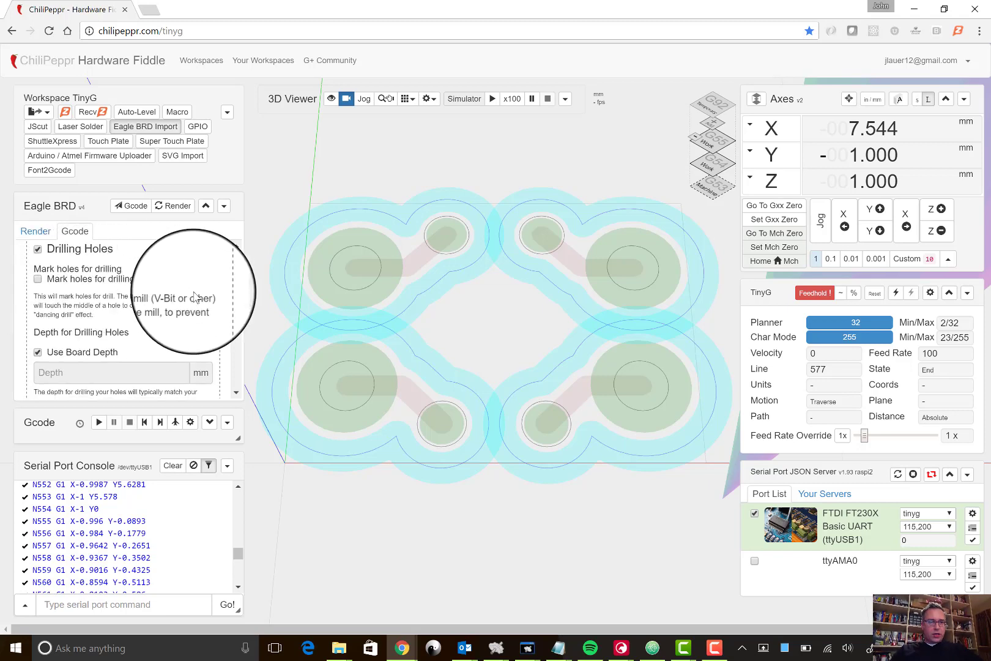
scroll(194, 296, "down", 2)
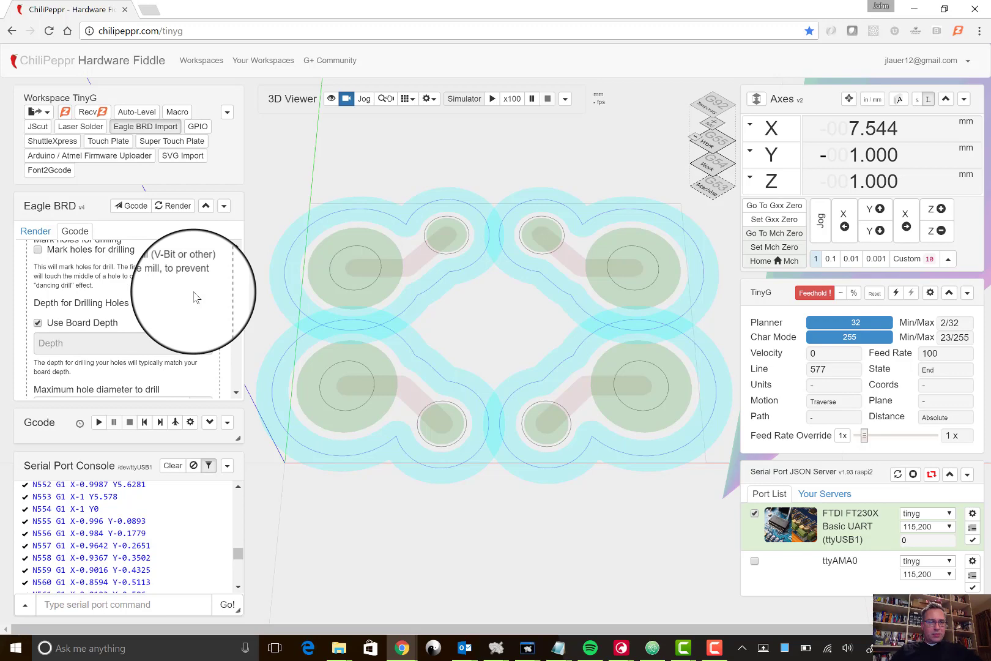
scroll(196, 297, "down", 1)
scroll(196, 297, "down", 10)
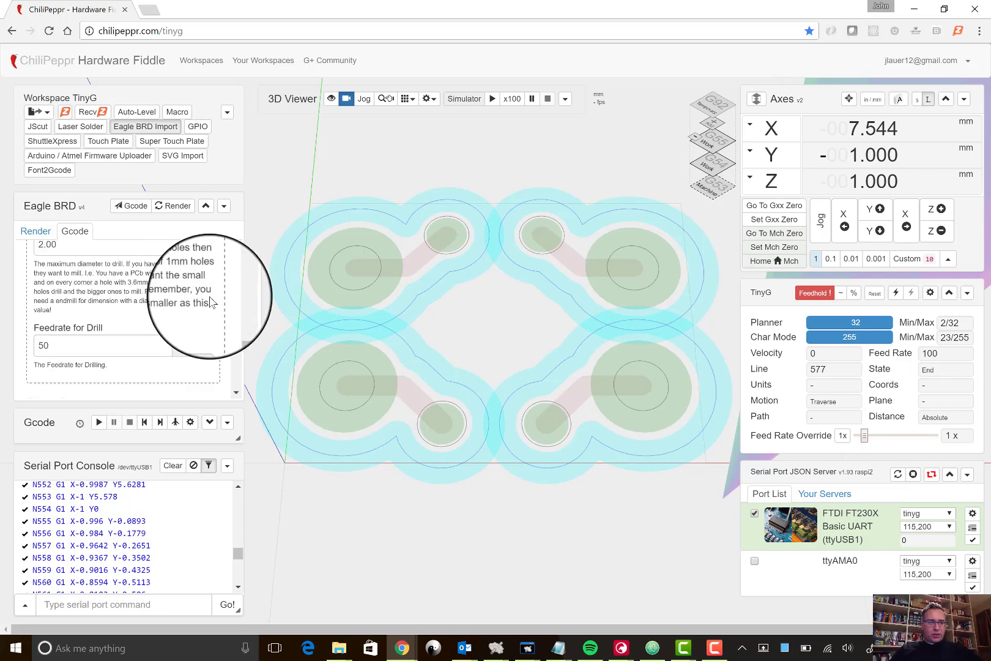
scroll(211, 302, "down", 3)
scroll(210, 301, "down", 2)
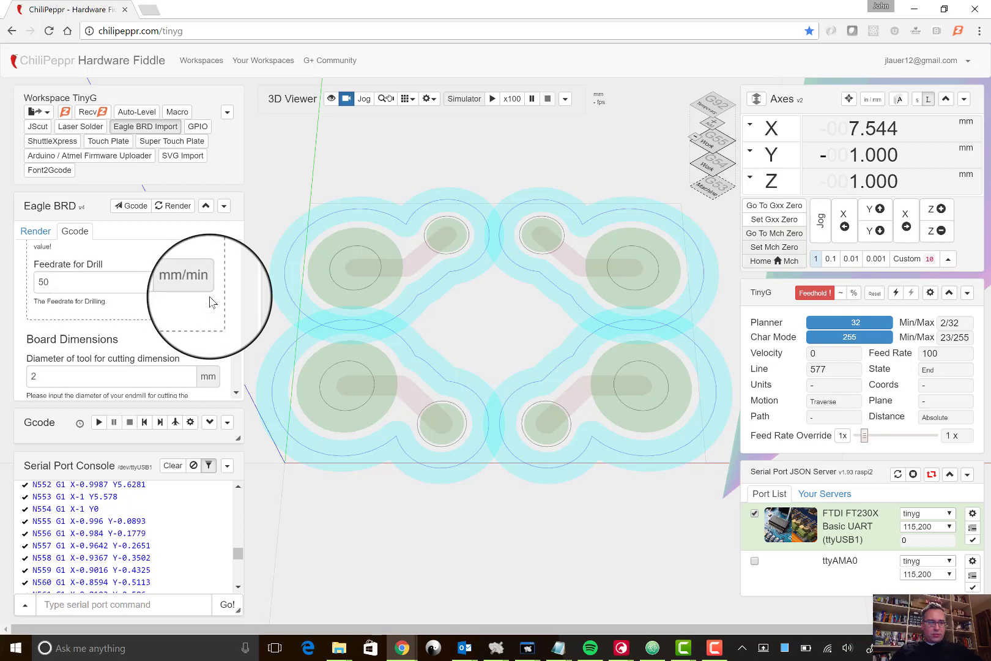
Set the tool diameter for cutting the board dimensions to 3.175 mm and re-render the board.
scroll(209, 304, "down", 8)
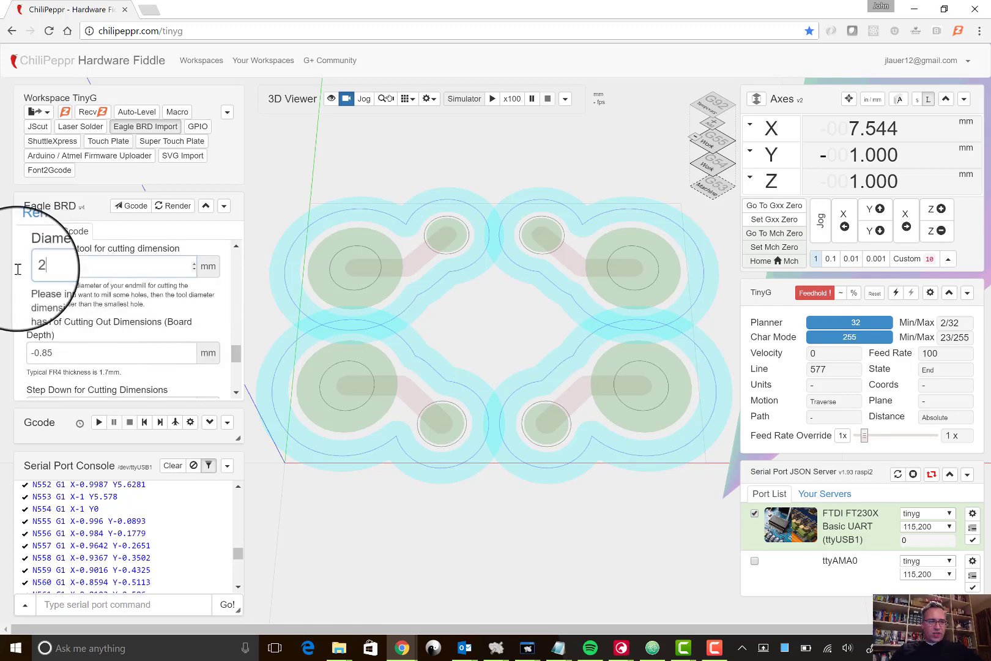
left_click(37, 266)
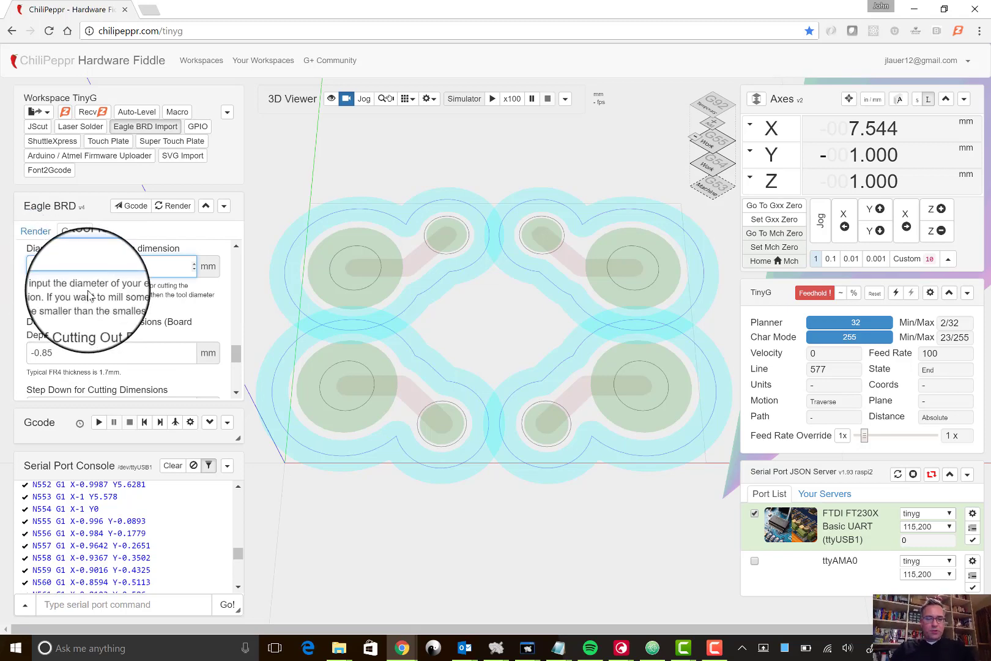
type("3.175")
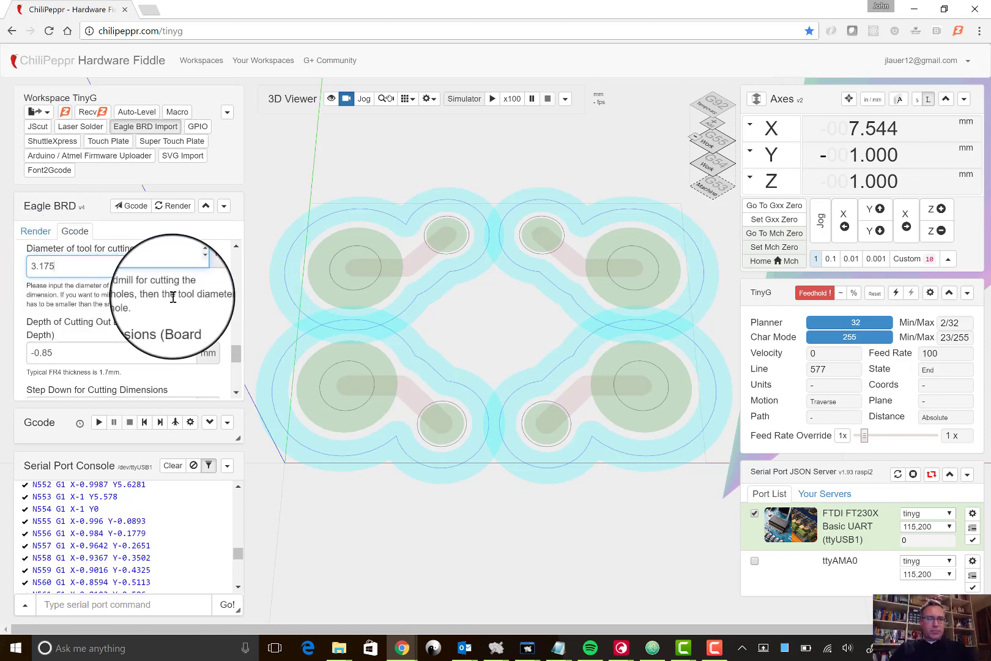
key("Tab")
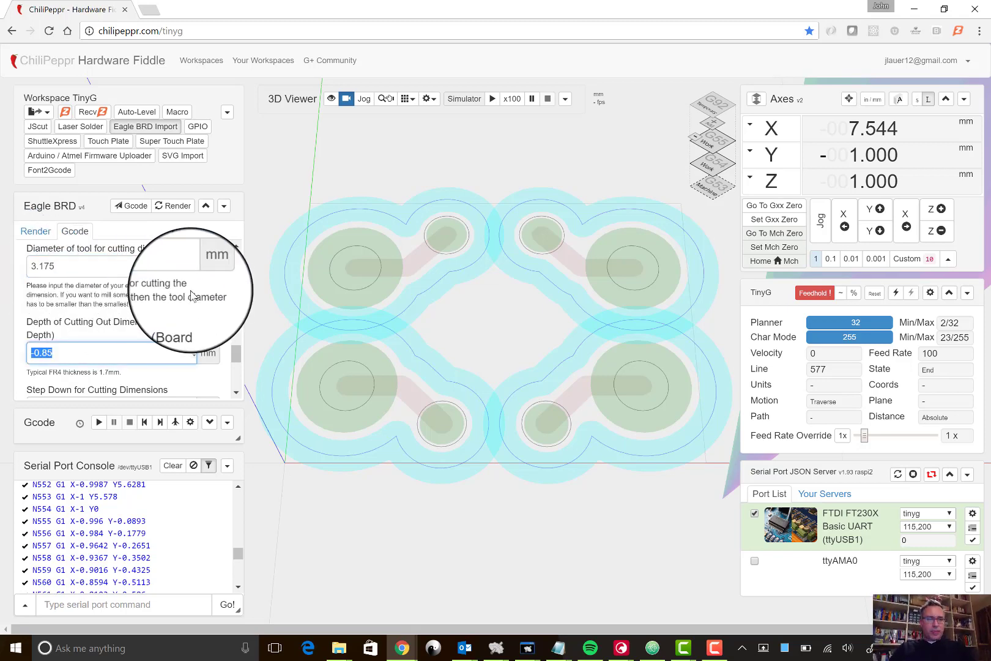
left_click(177, 211)
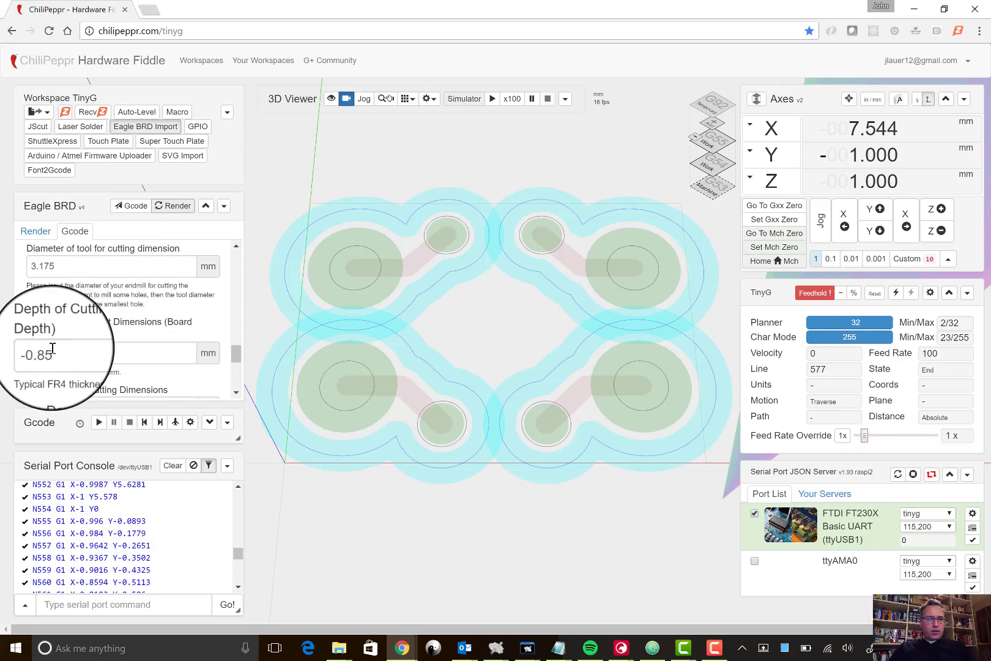
Set the feedrate for cutting the board dimensions to 80 mm/min.
scroll(162, 304, "down", 1)
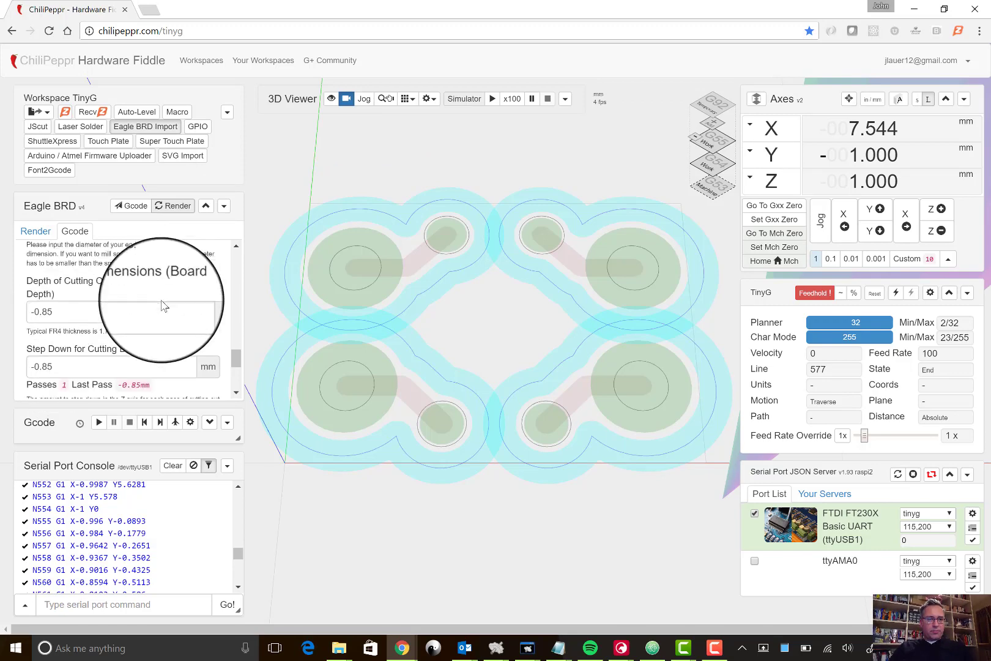
scroll(236, 339, "down", 1)
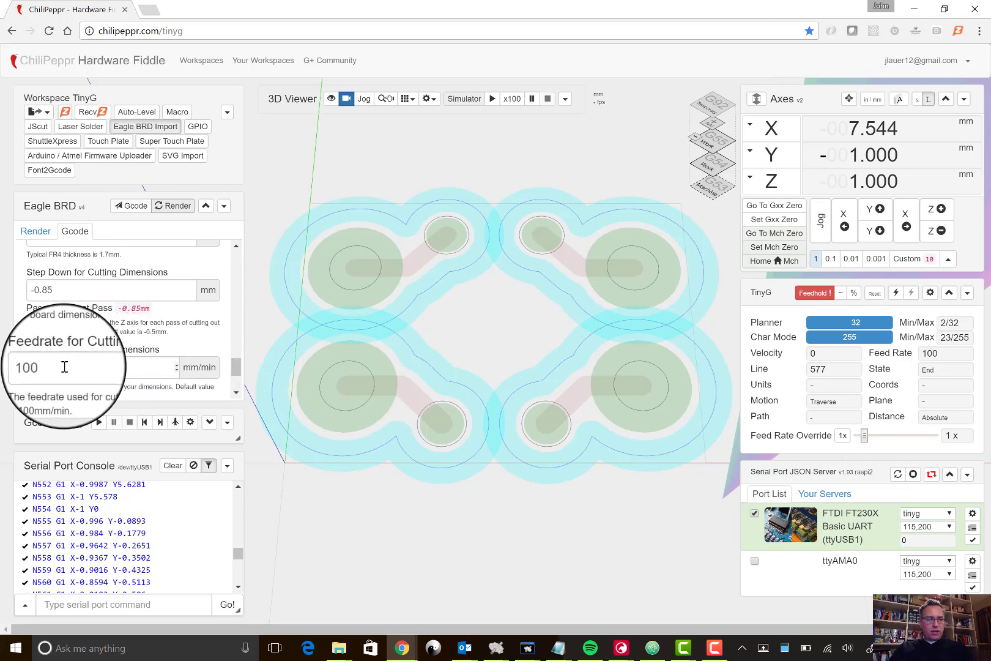
left_click_drag(64, 367, 23, 368)
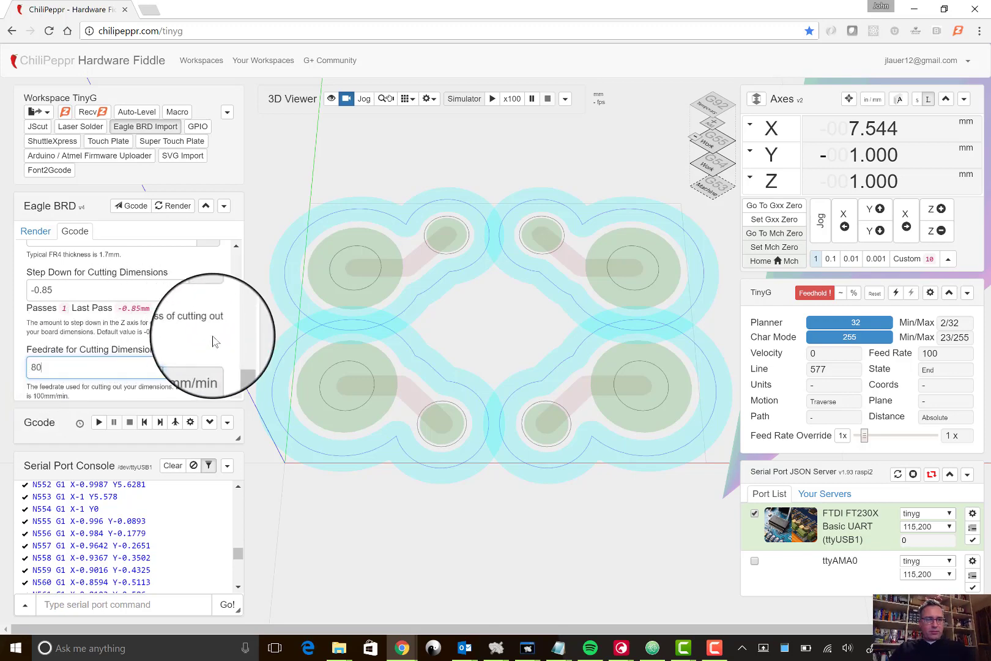
Send the updated board Gcode to the workspace and hide the Eagle BRD import widget.
scroll(212, 341, "down", 3)
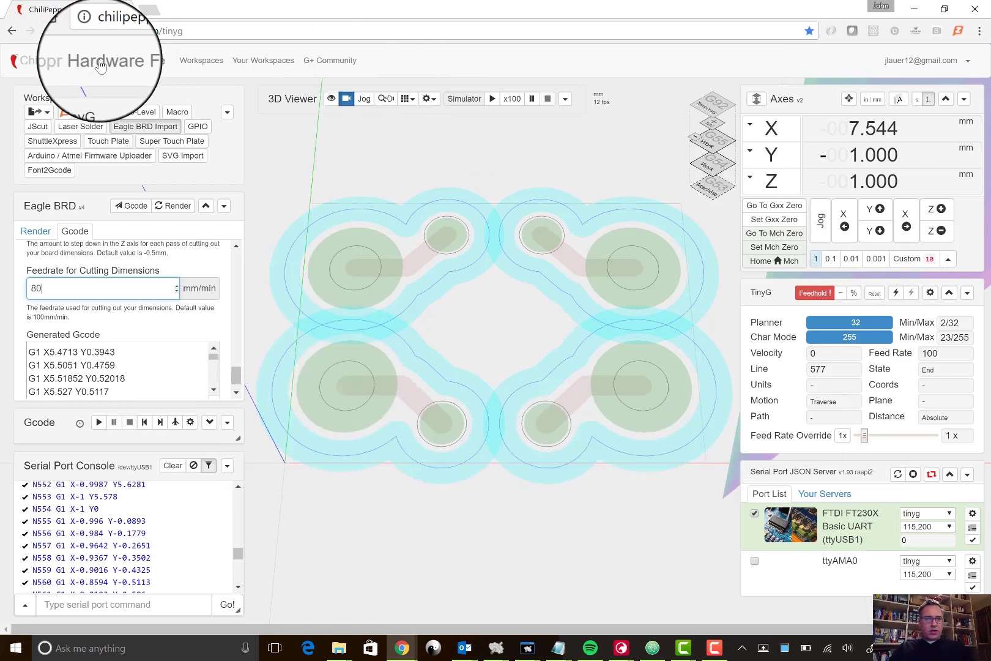
left_click(136, 207)
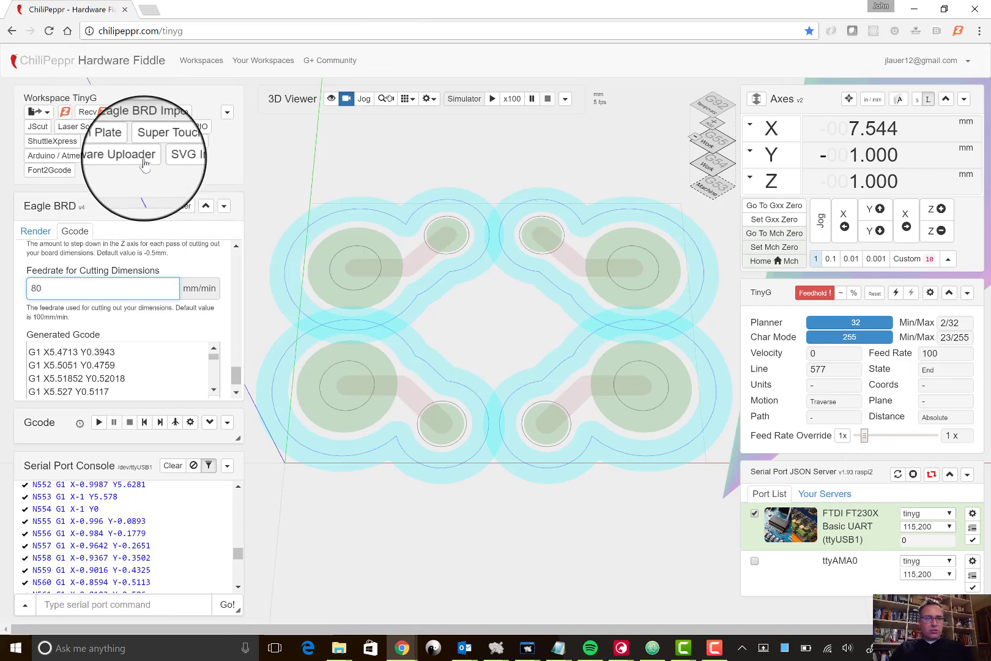
left_click(141, 129)
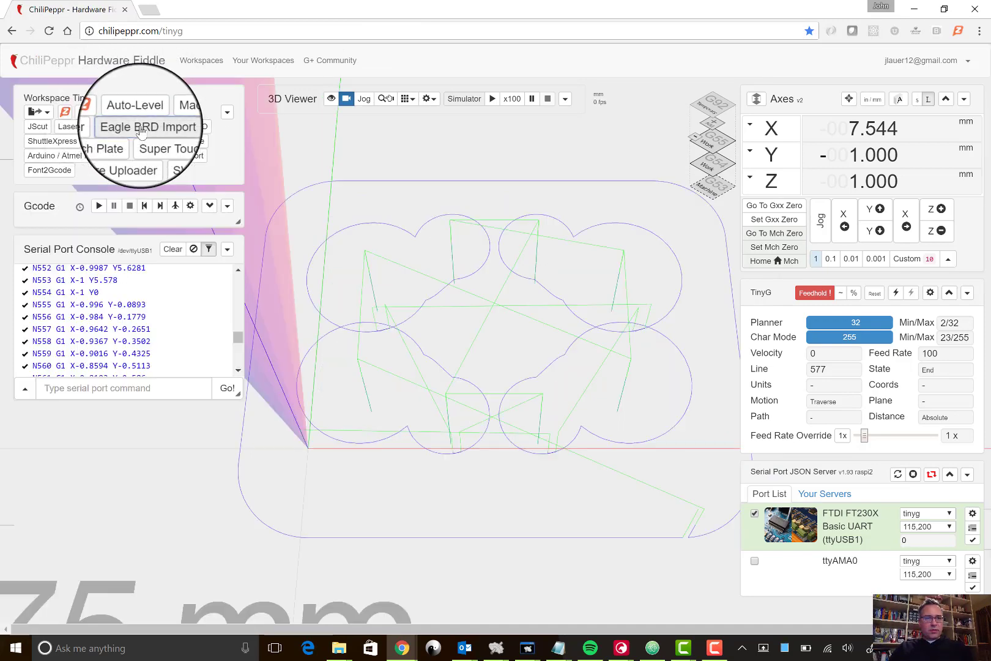
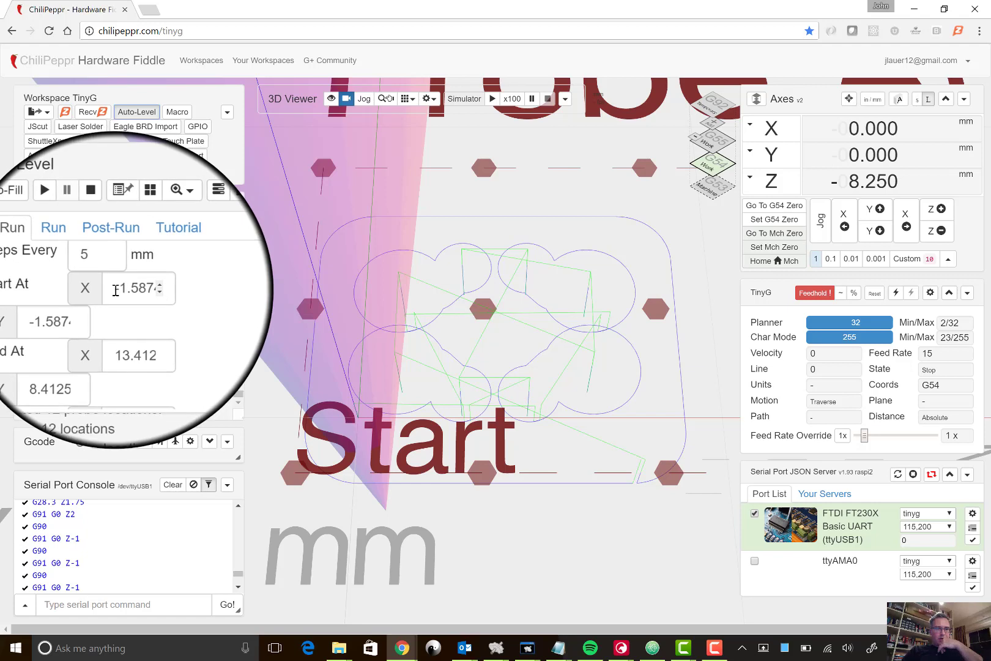
Set the auto-level probe area to start at X 0.5 and Y 0.5.
double_click(146, 291)
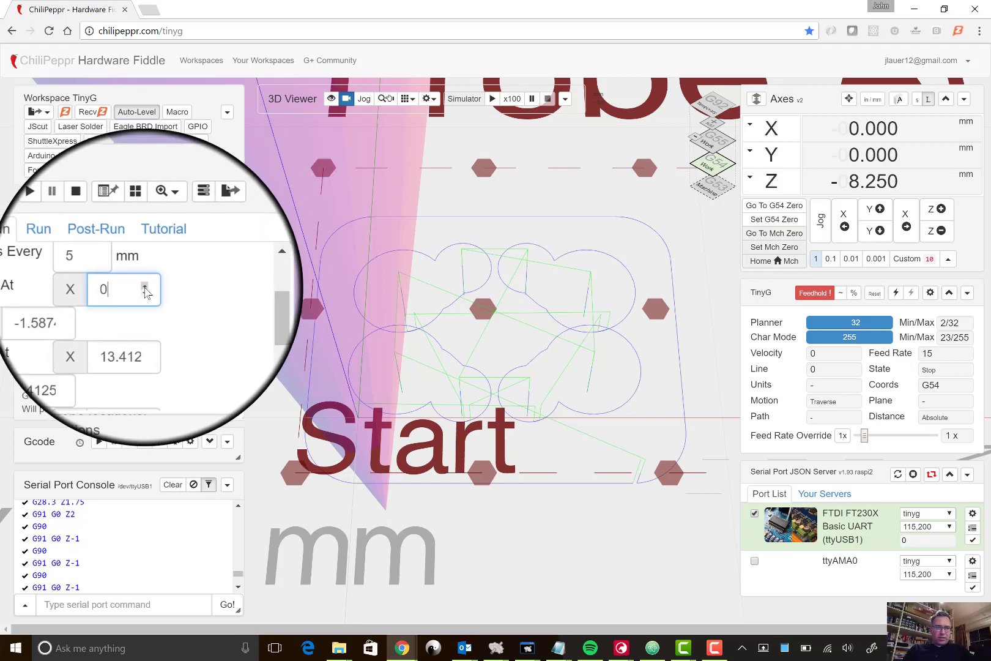
type("0.5")
key("Tab")
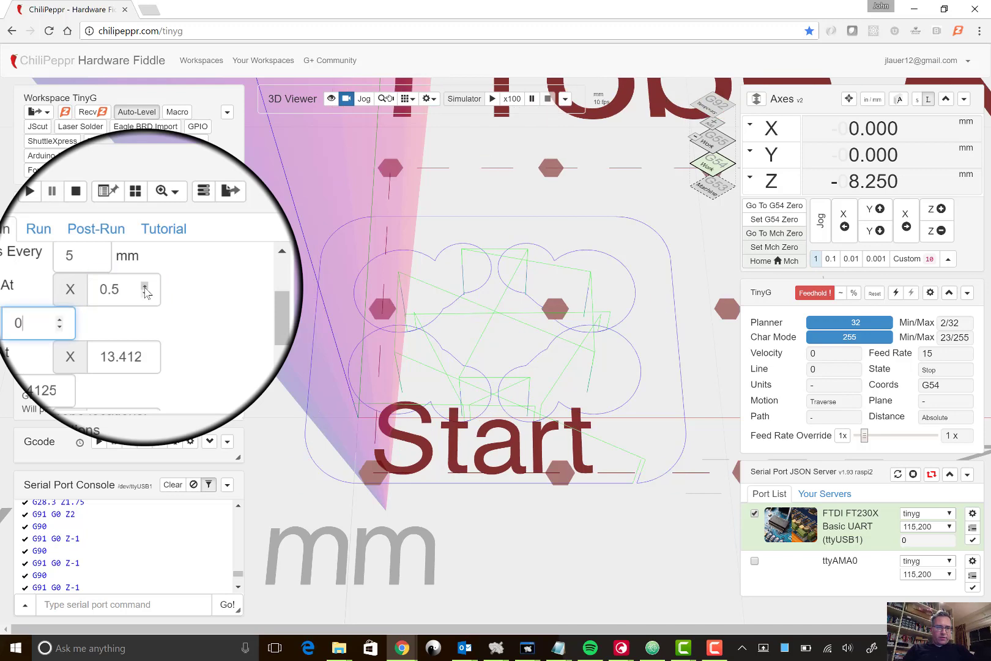
type("0.5")
key("Tab")
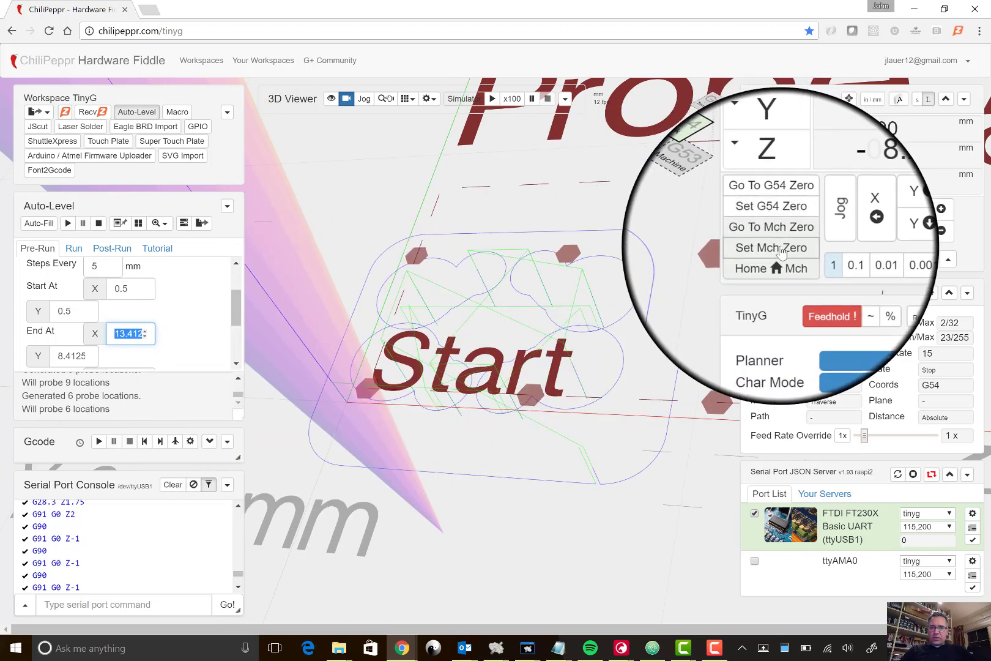
Set the machine zero for all axes at the current position.
left_click(781, 248)
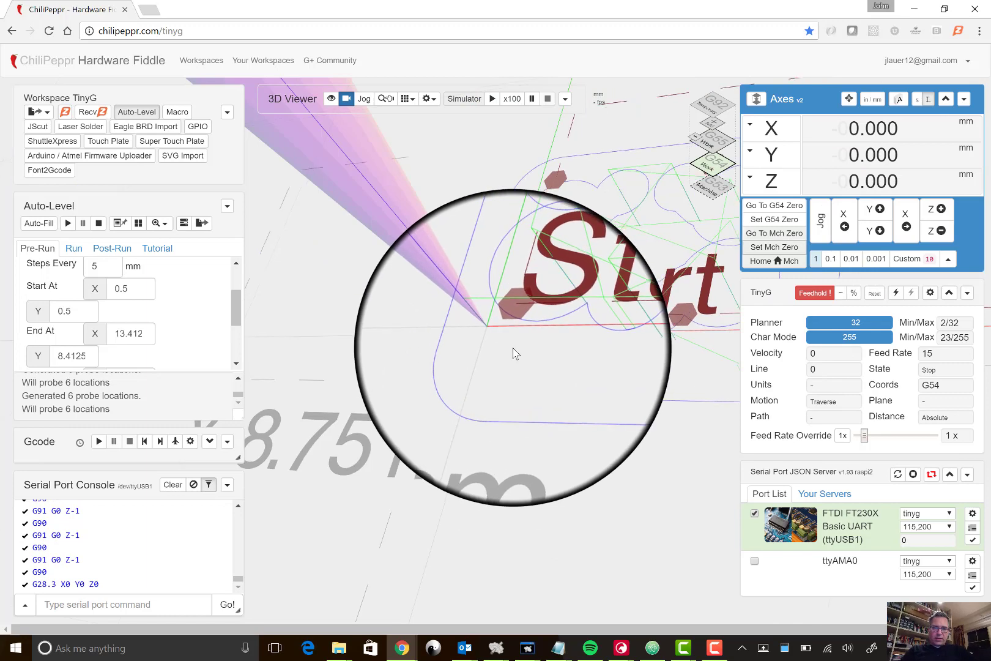
left_click(332, 102)
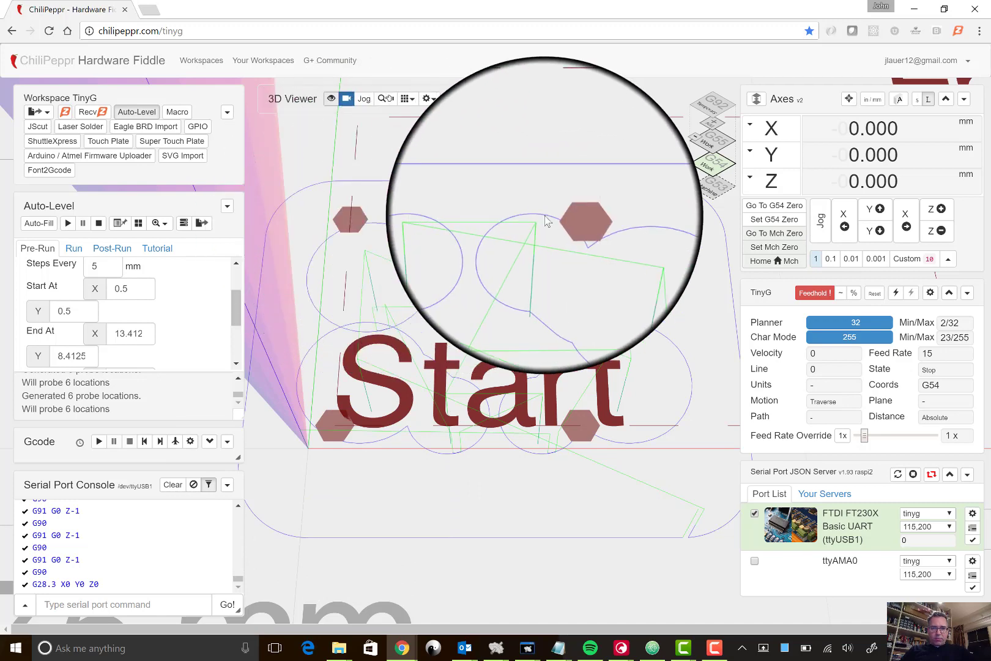
Set the auto-level probe spacing to steps every 2 mm.
scroll(564, 380, "down", 2)
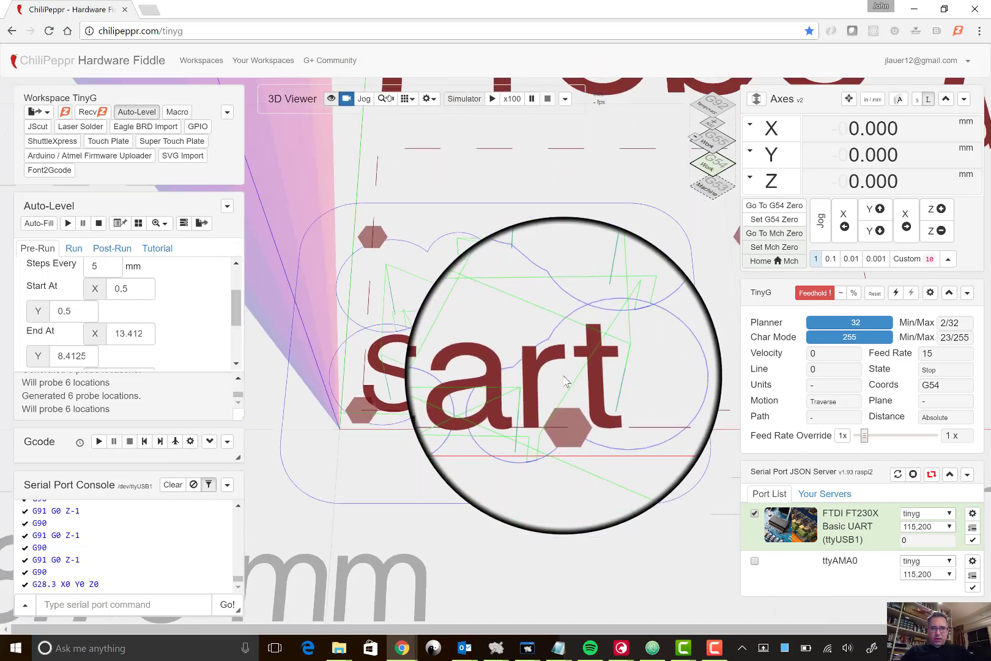
scroll(564, 380, "down", 4)
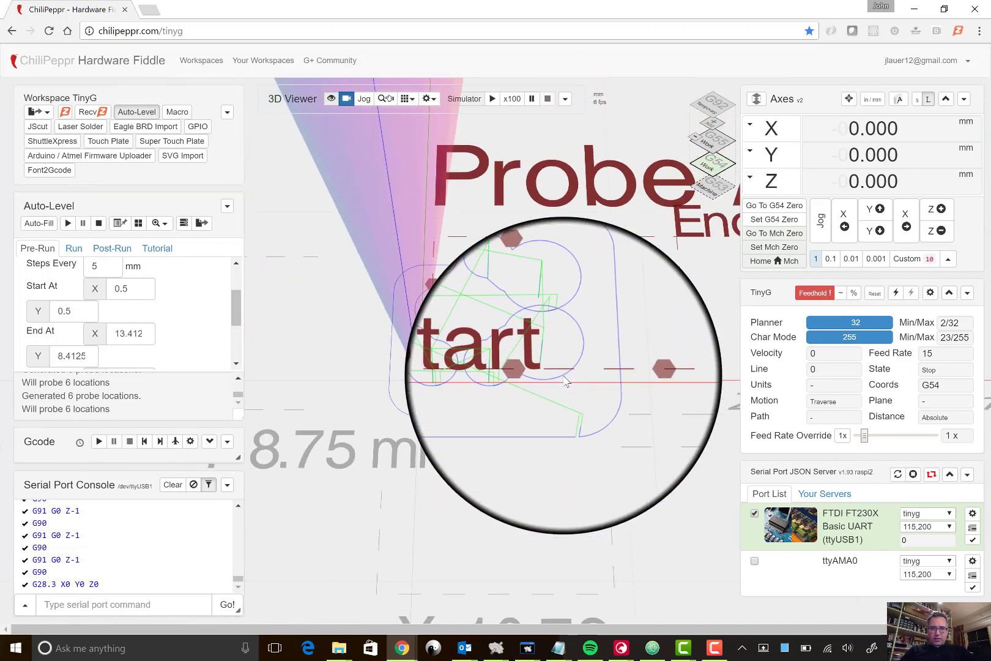
scroll(564, 380, "down", 1)
scroll(564, 381, "up", 3)
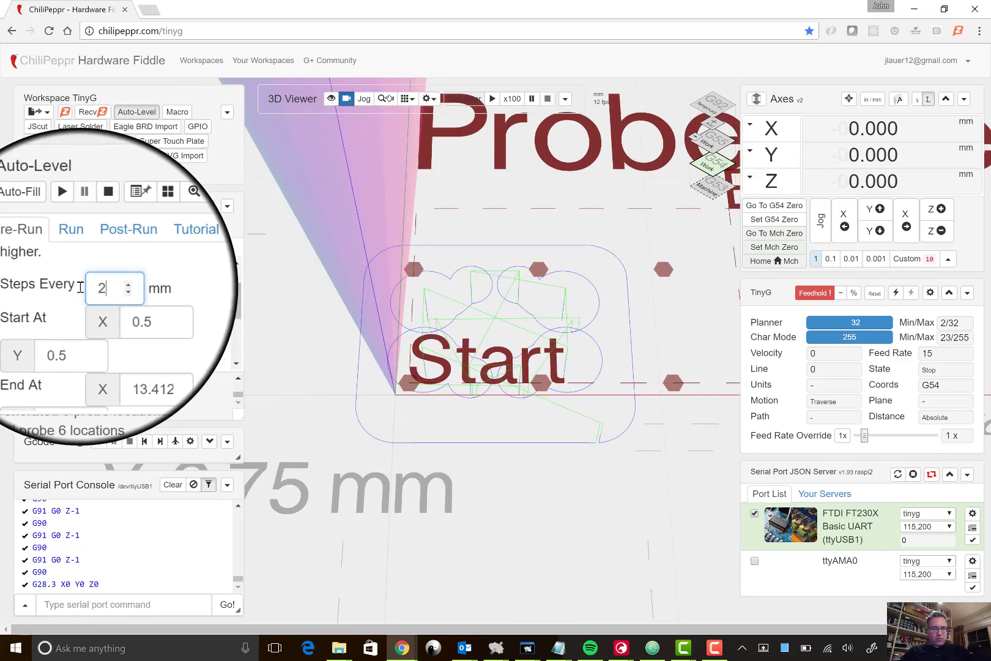
key("Tab")
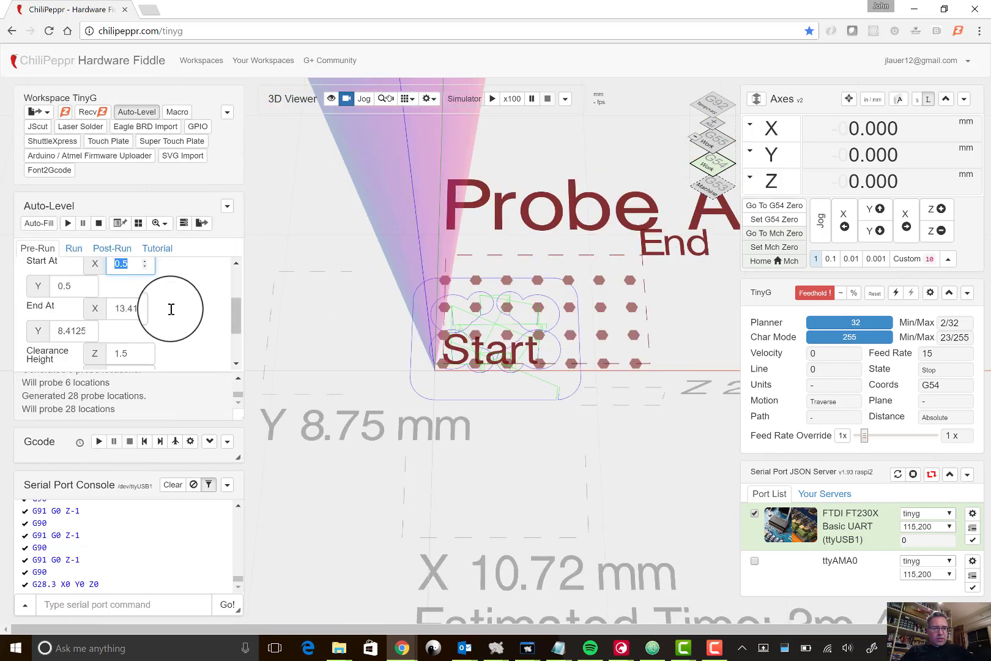
Set the end X position of the auto-level probe area to 10.
key("Tab")
key("Tab")
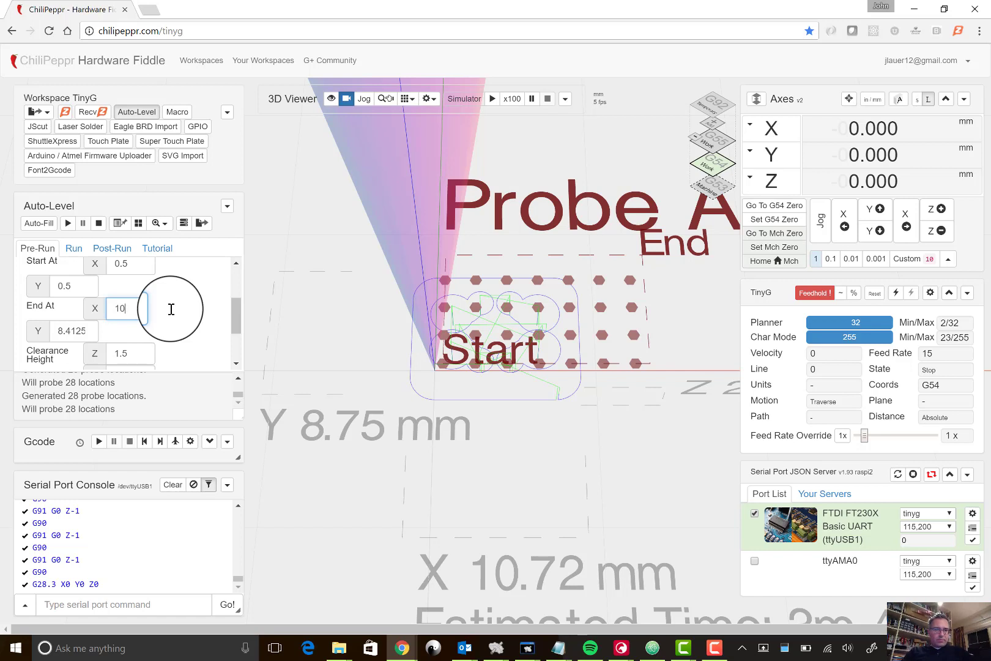
type("10")
key("Tab")
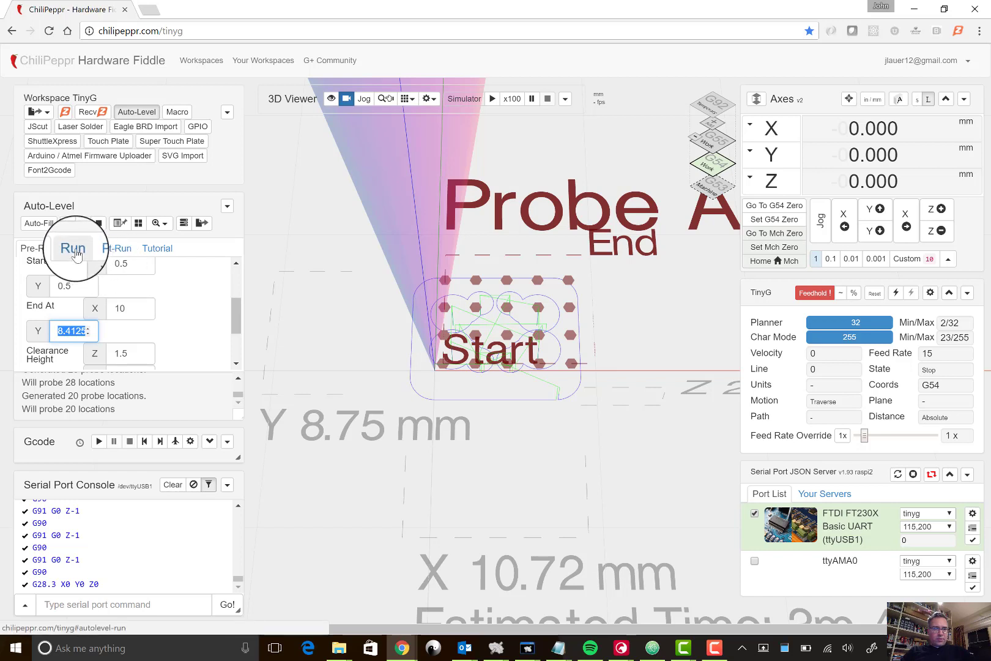
Set the auto-level probe feedrate to 15.
scroll(181, 292, "down", 1)
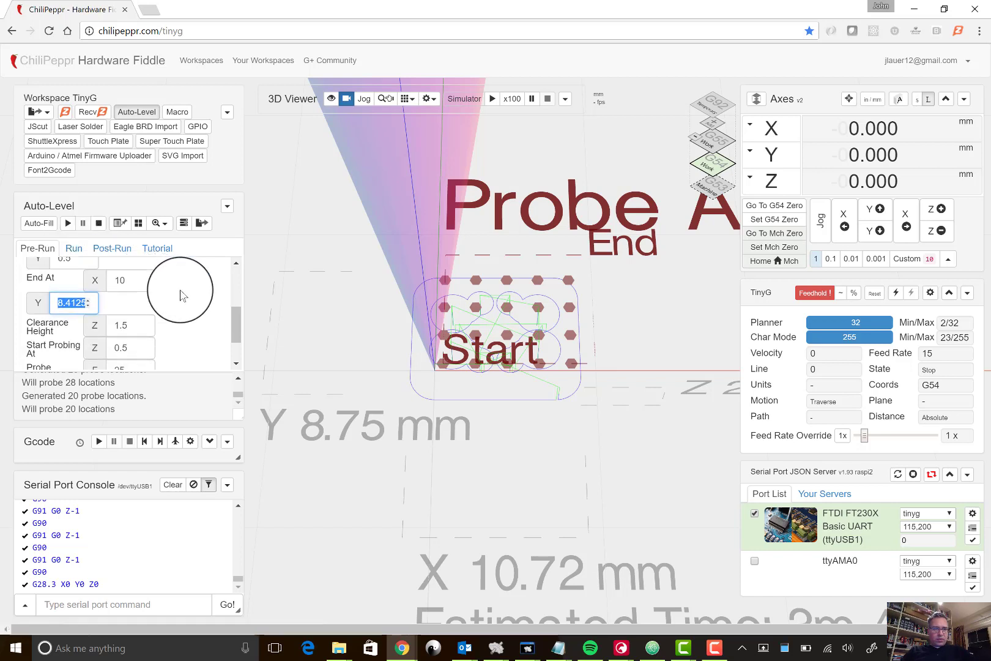
scroll(181, 296, "down", 1)
scroll(181, 294, "down", 1)
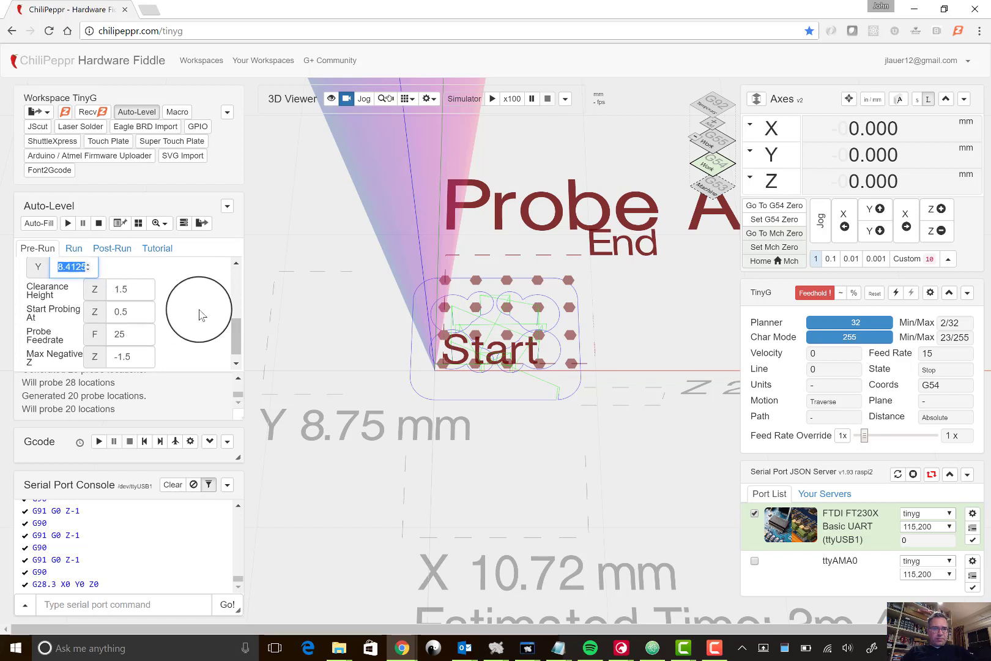
scroll(201, 313, "down", 1)
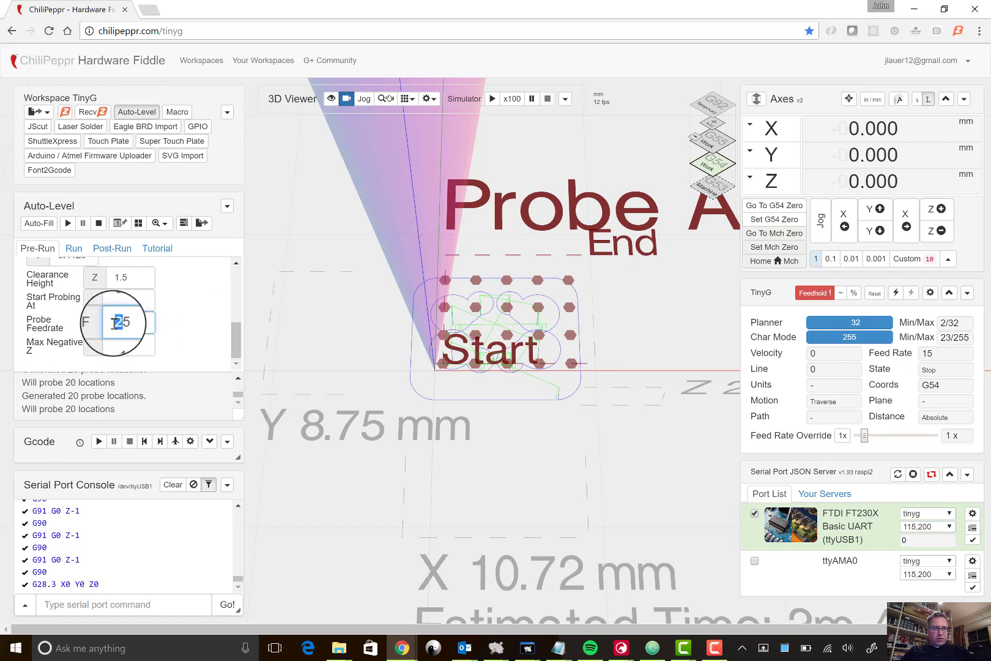
type("1")
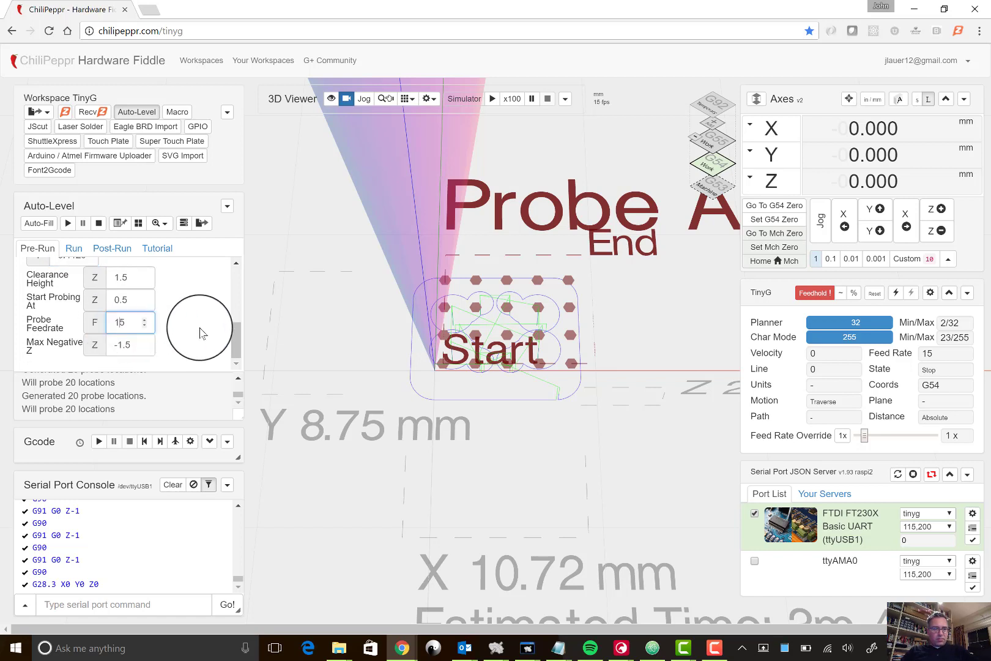
scroll(202, 333, "up", 5)
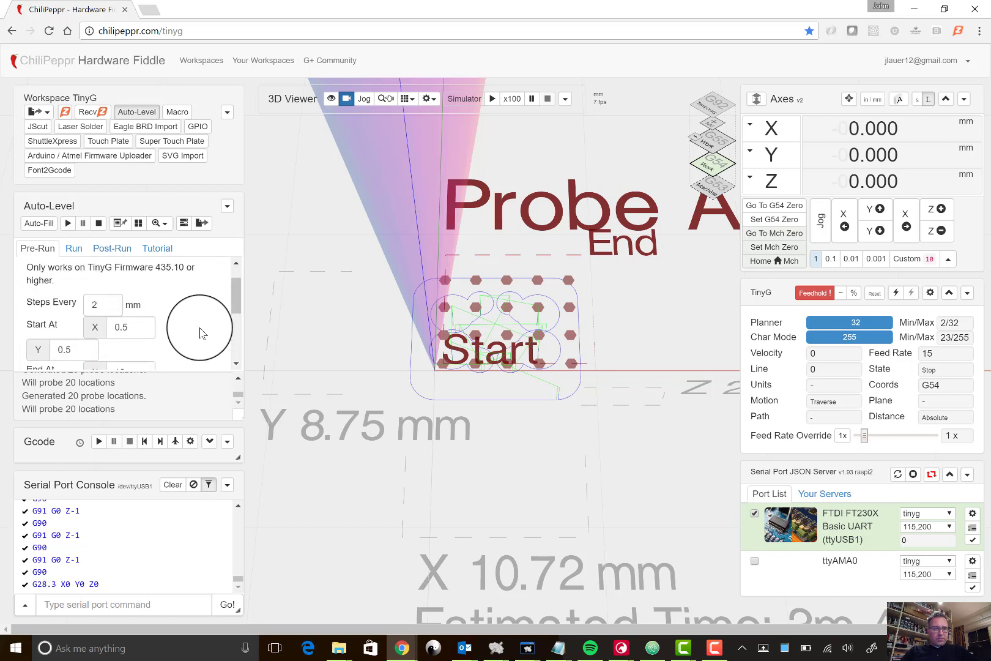
Start the auto-level probing run and accept the probe wiring warning.
left_click(79, 250)
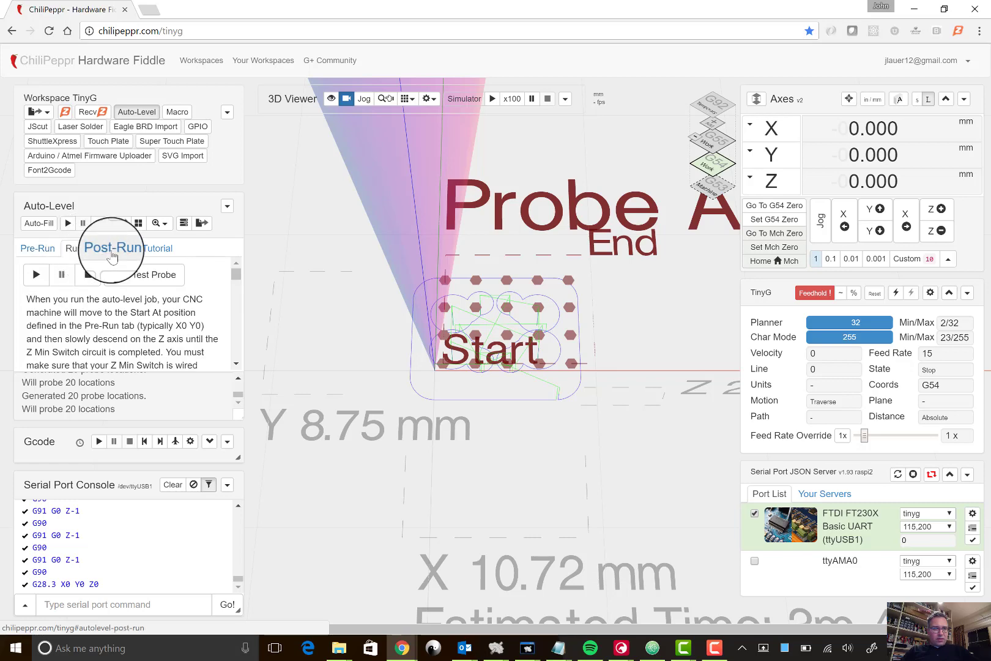
left_click(35, 275)
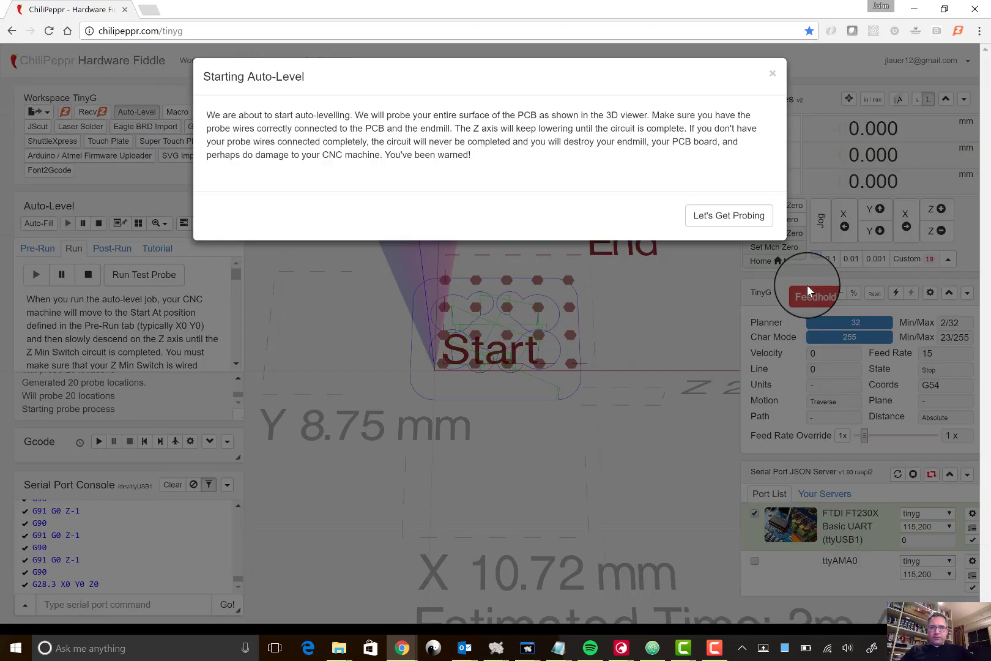
left_click(729, 215)
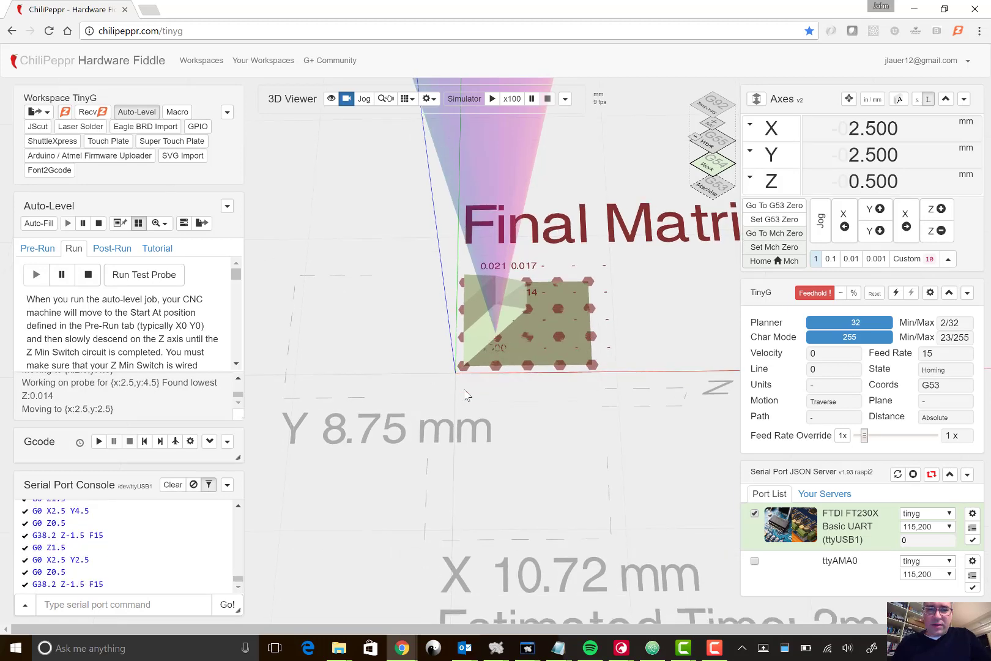
Send the auto-levelled Gcode from the completed probe run to the workspace.
left_click_drag(591, 352, 630, 311)
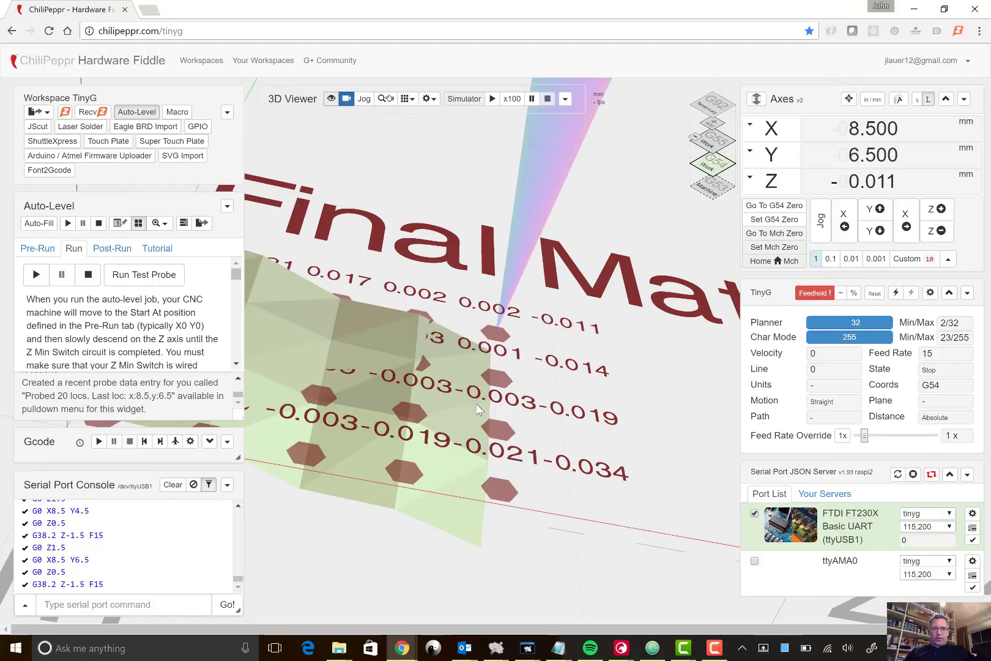
scroll(478, 409, "down", 4)
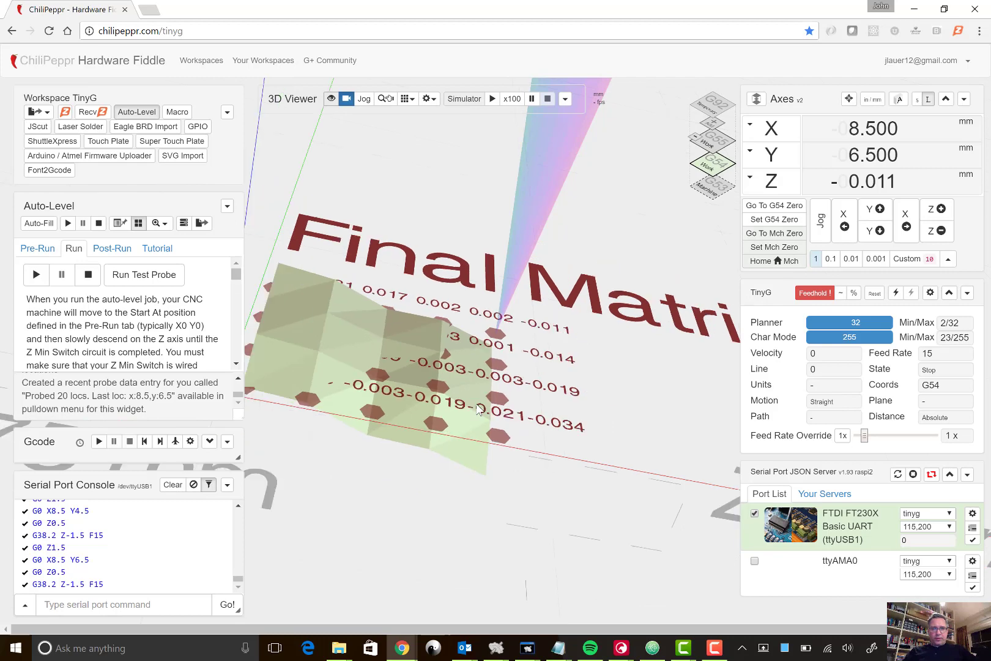
left_click(117, 248)
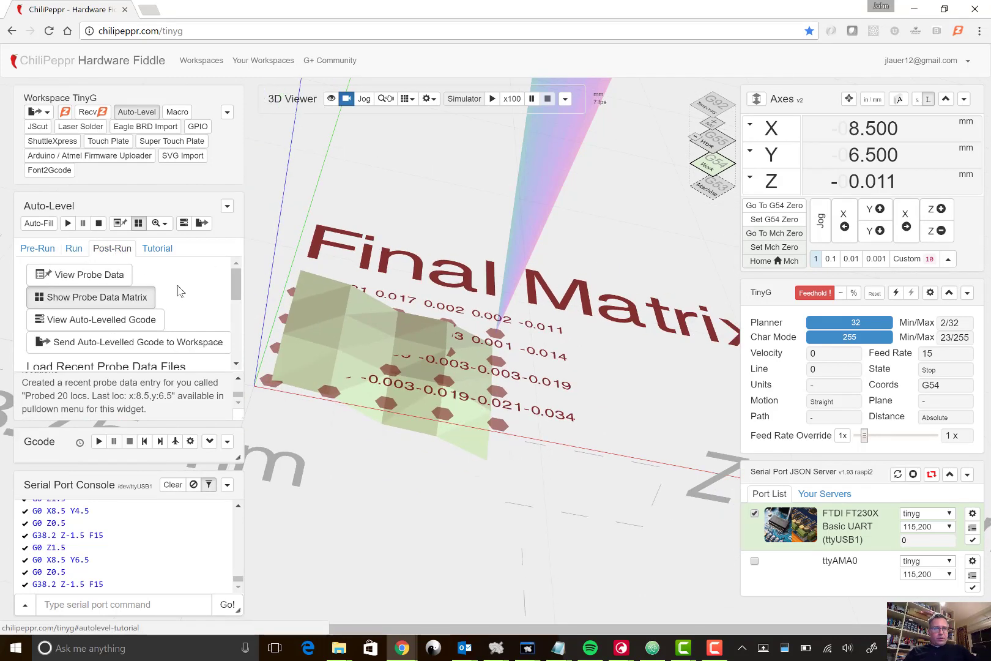
scroll(177, 290, "down", 1)
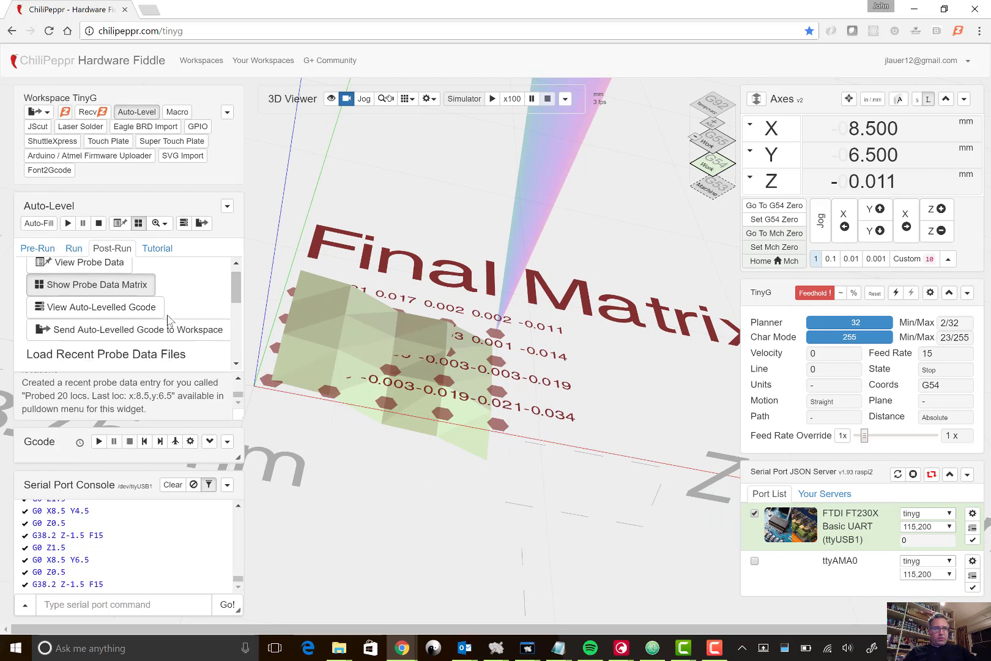
left_click(162, 333)
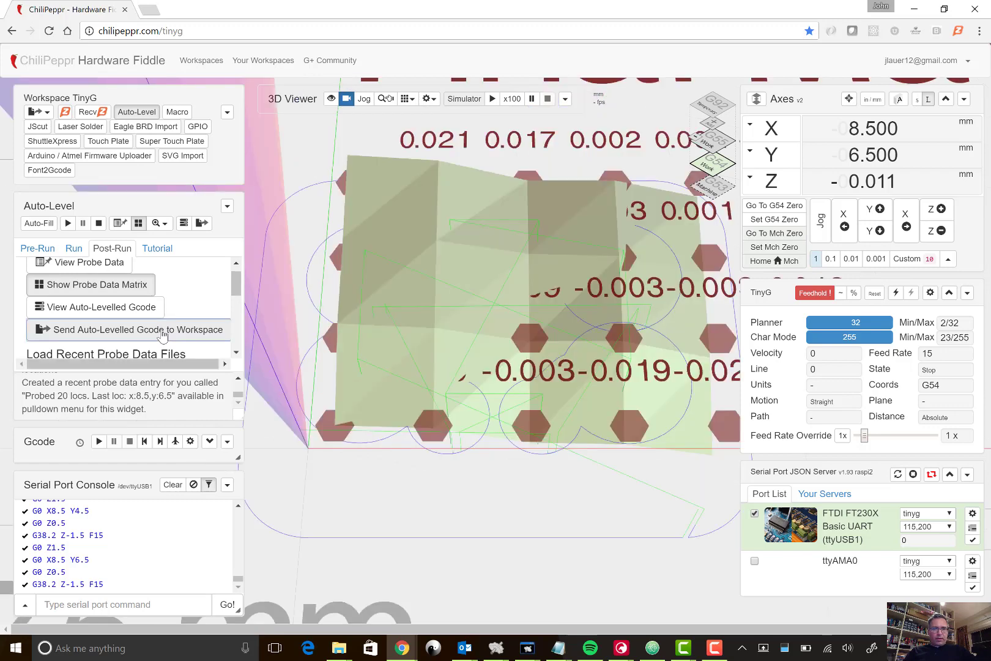
left_click(135, 112)
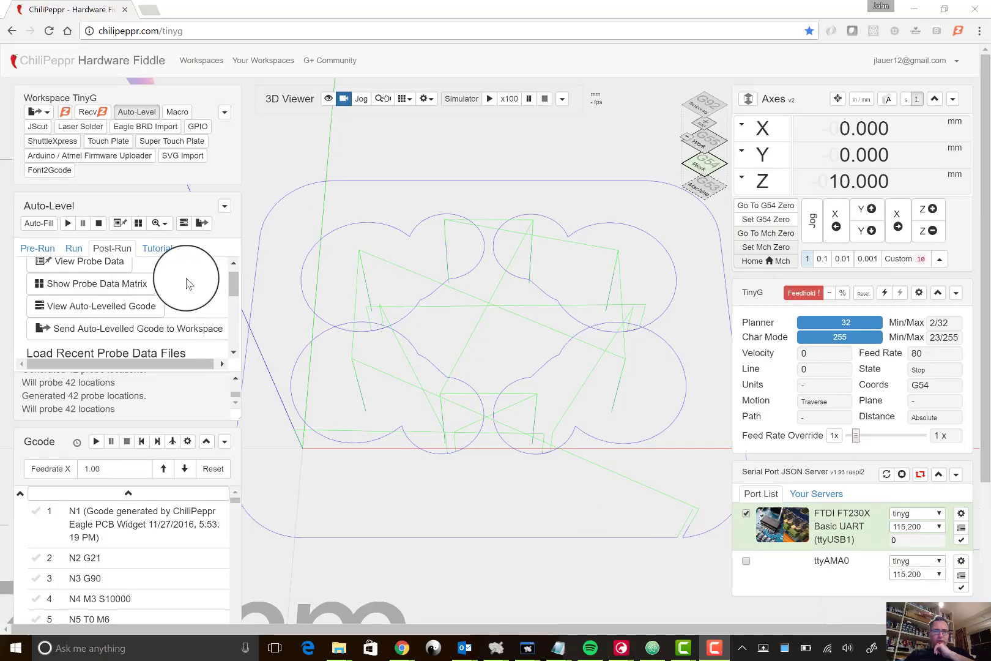
Toggle the probe data matrix display and hide the Auto-Level widget.
scroll(187, 283, "up", 1)
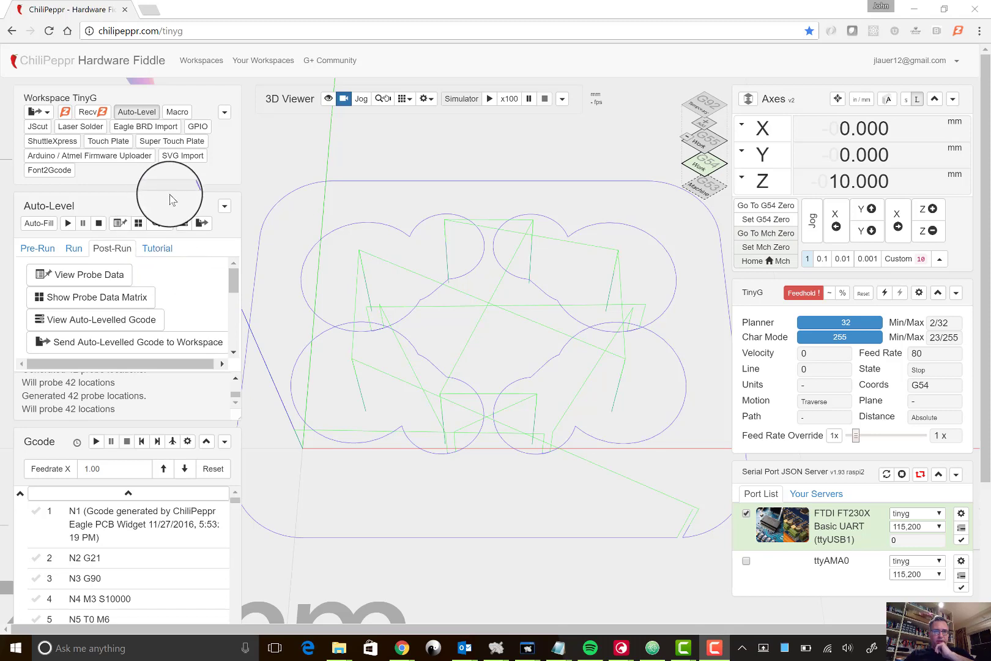
left_click(90, 300)
left_click(89, 300)
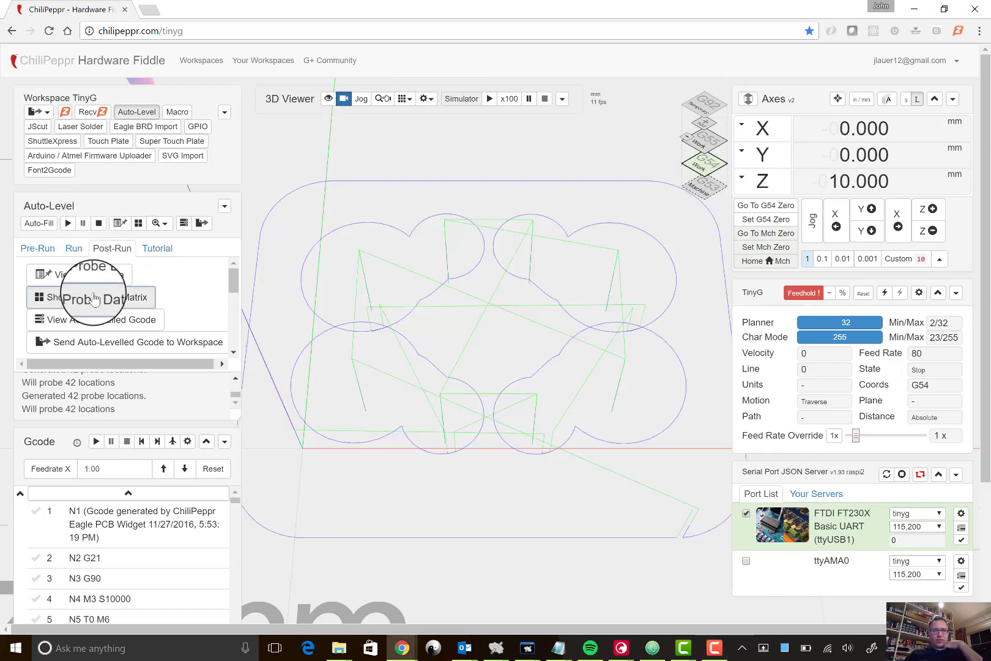
left_click(153, 116)
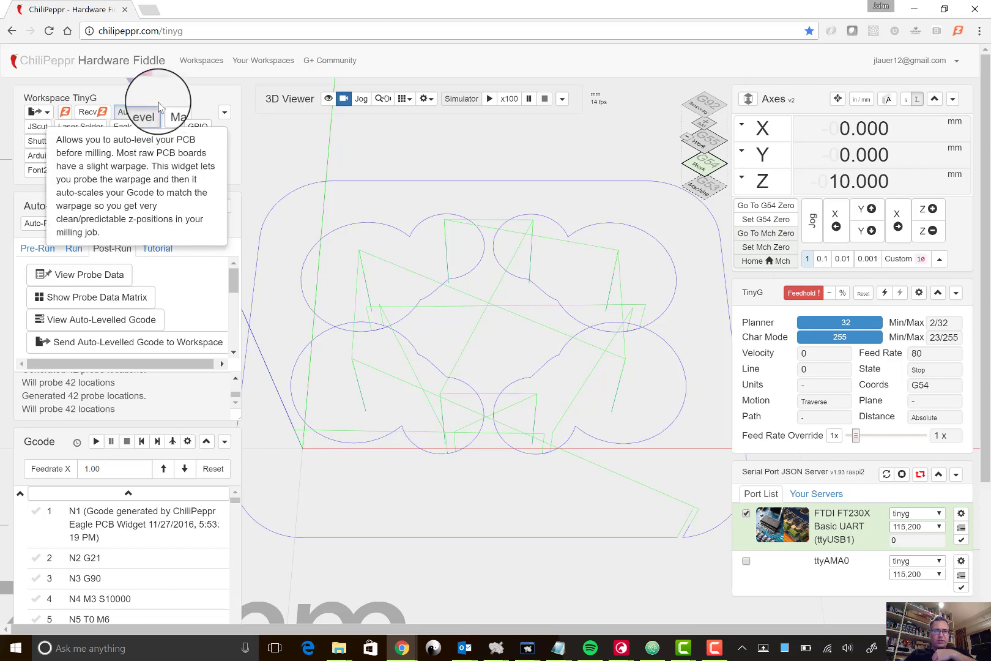
left_click(153, 113)
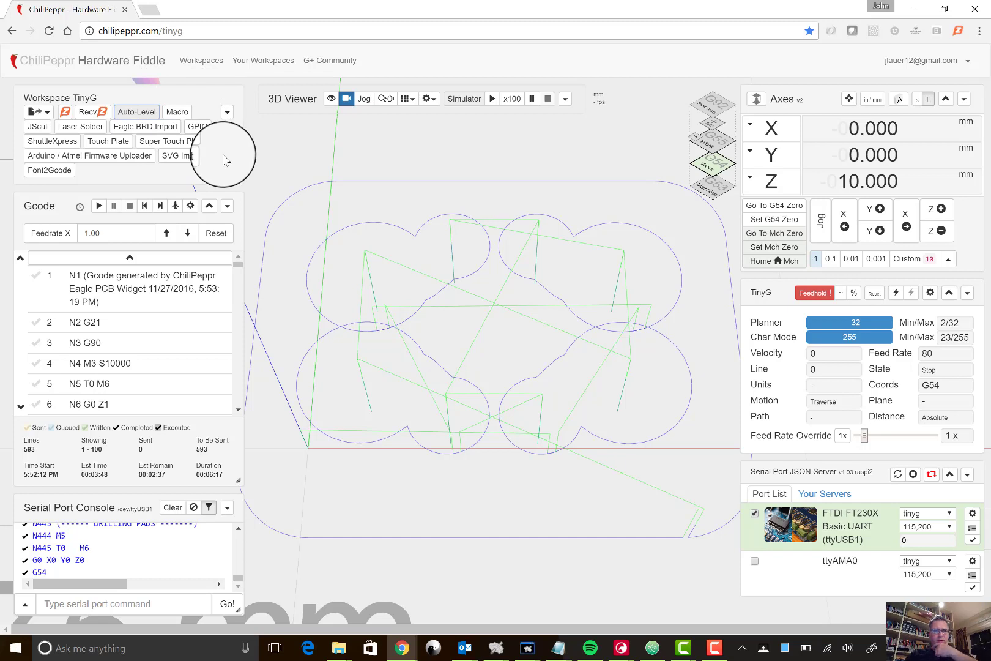
Re-render the board in the Eagle BRD import widget, resend its Gcode to the workspace and hide the widget.
left_click(158, 133)
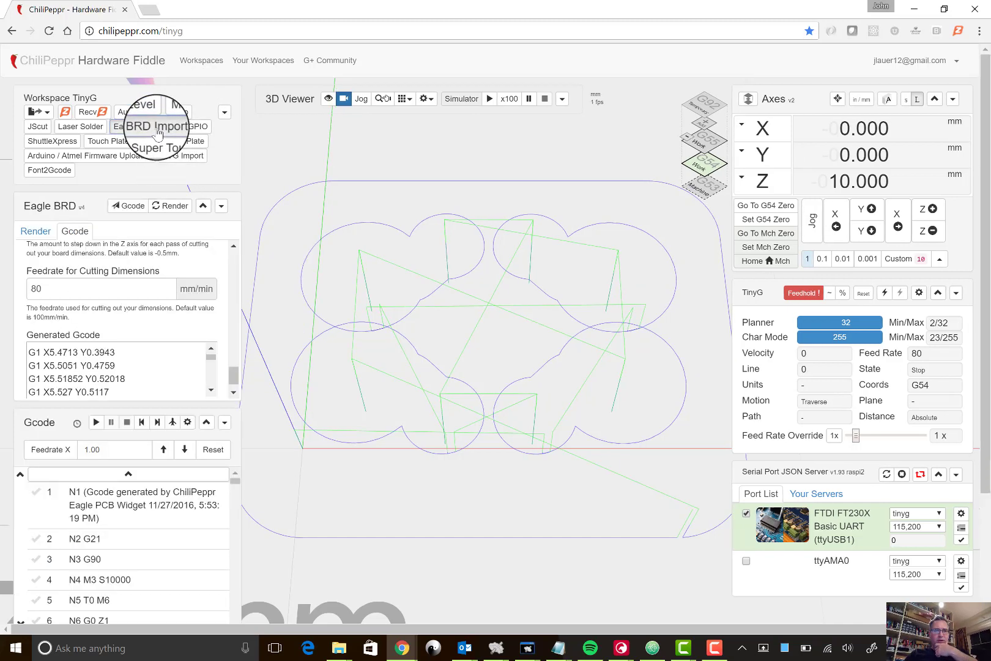
left_click(171, 212)
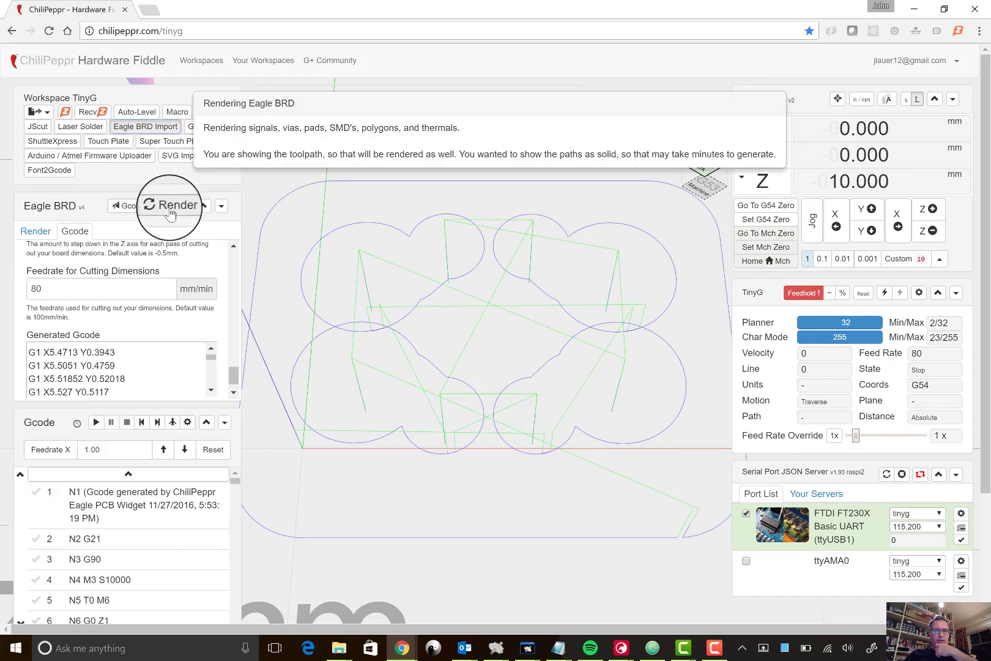
scroll(170, 214, "down", 3)
scroll(202, 161, "up", 15)
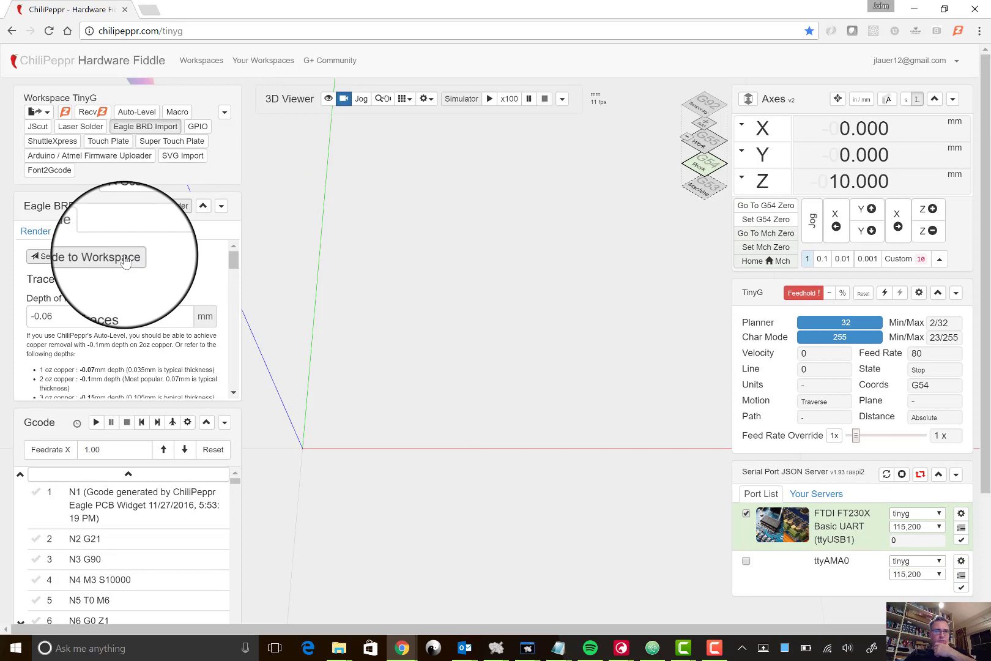
left_click(126, 258)
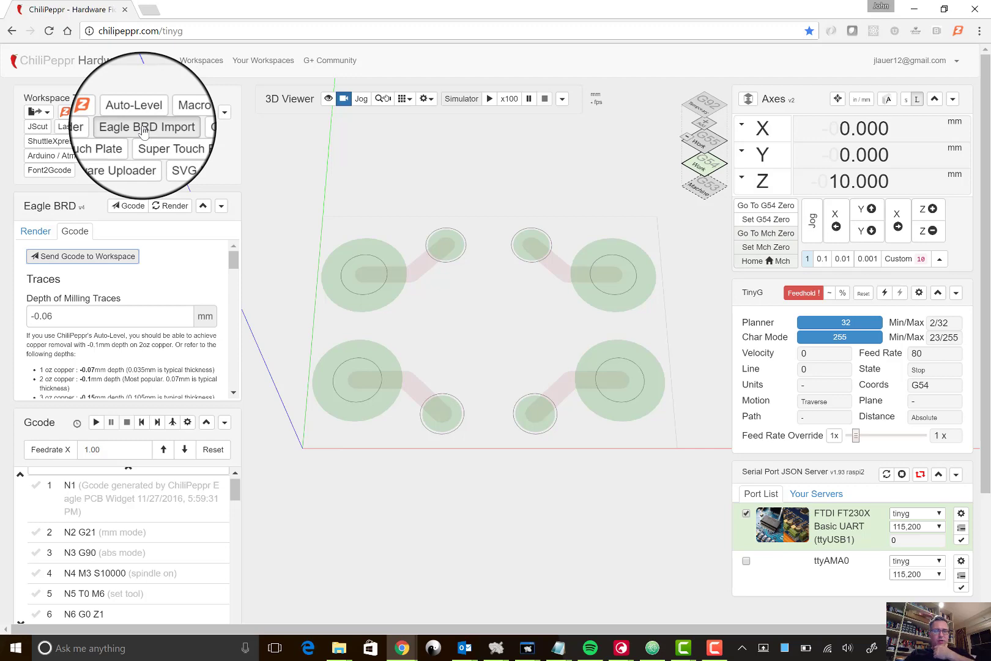
left_click(143, 131)
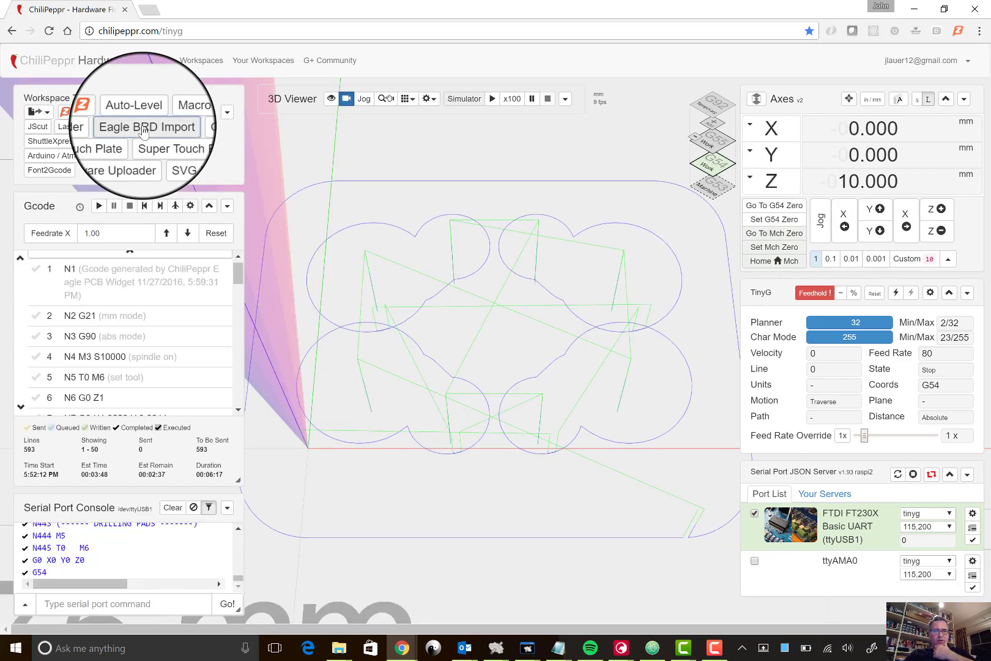
Examine the first part of the regenerated board Gcode and the start and end positions of its moves.
mouse_move(198, 355)
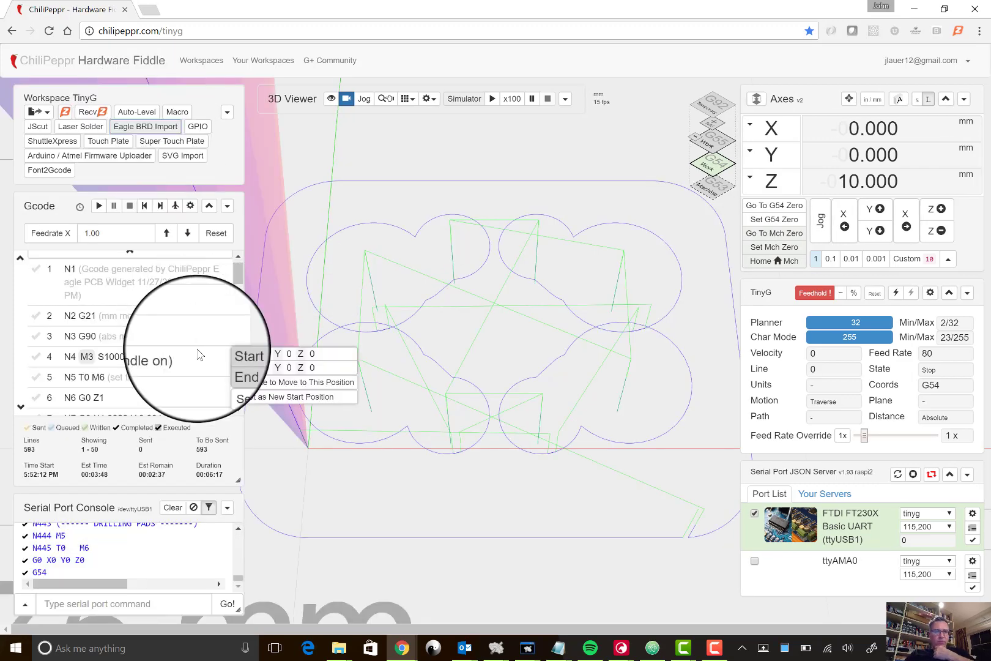
scroll(199, 355, "down", 5)
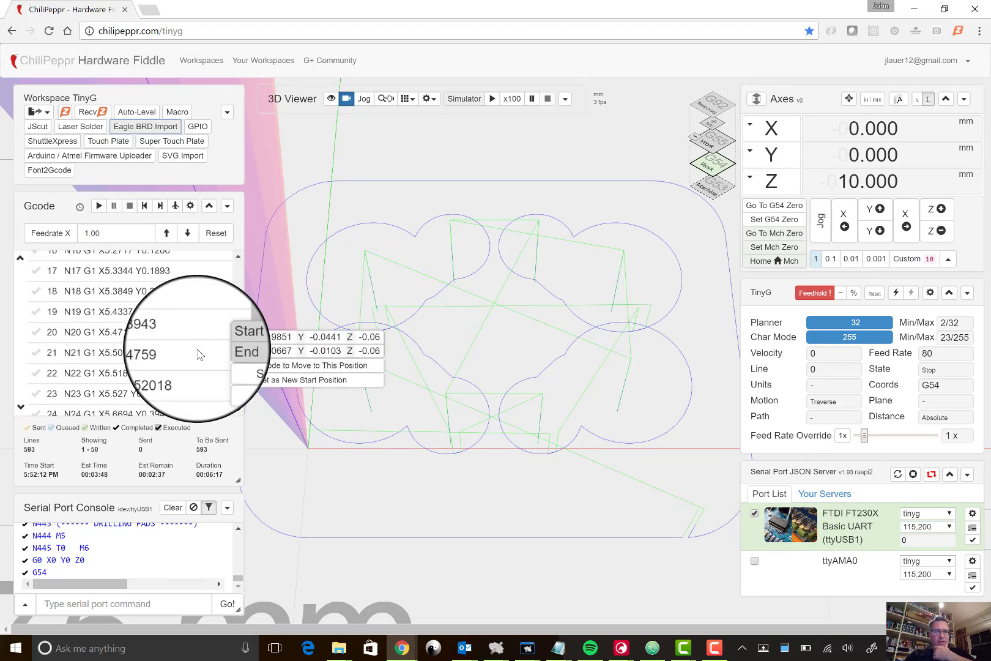
scroll(199, 355, "down", 5)
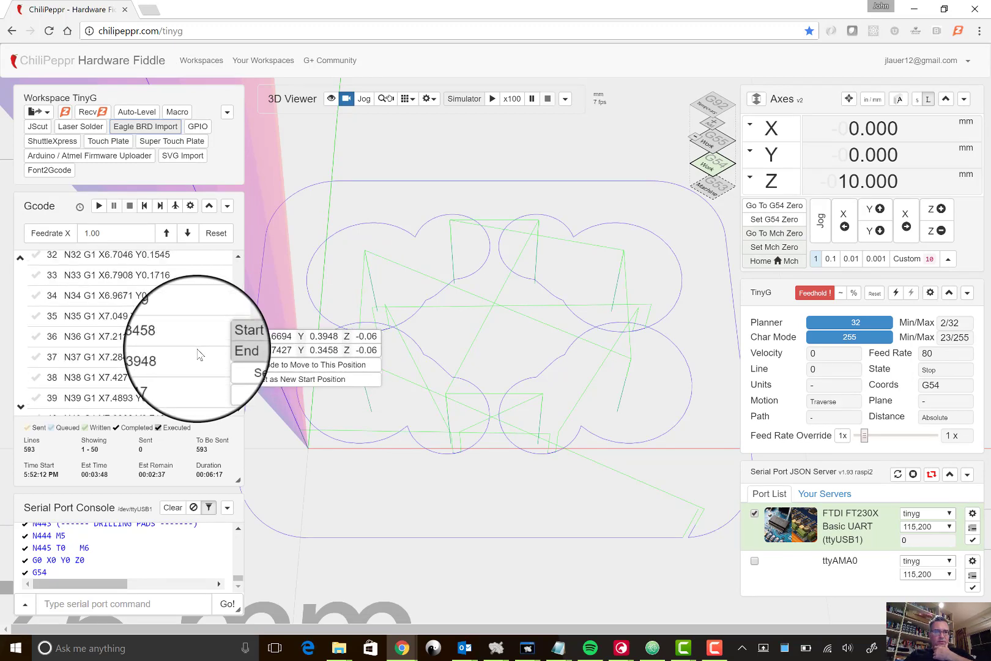
scroll(198, 355, "down", 4)
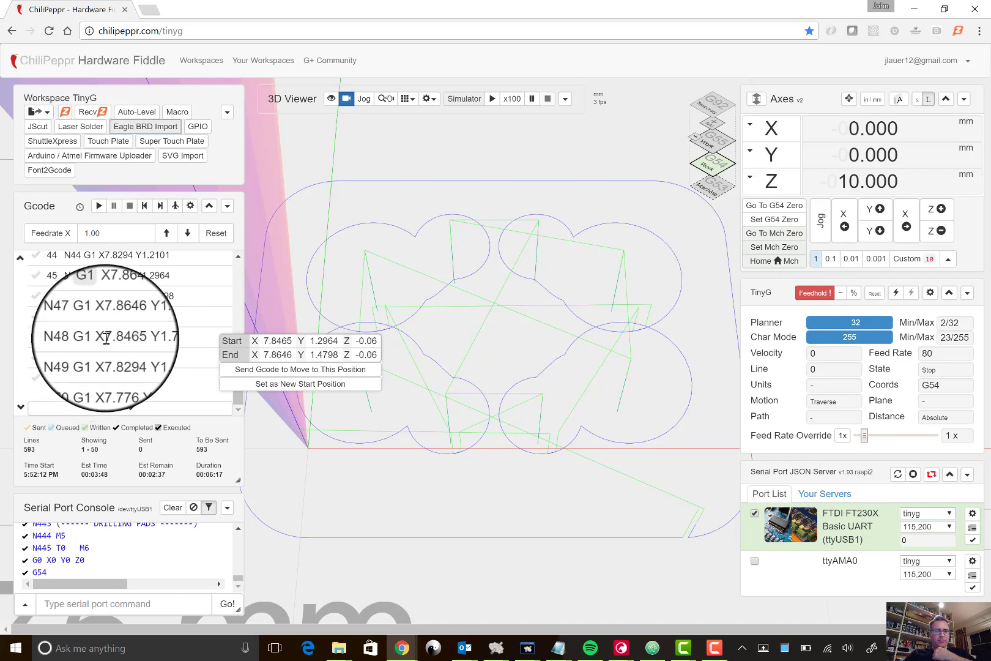
scroll(178, 334, "down", 6)
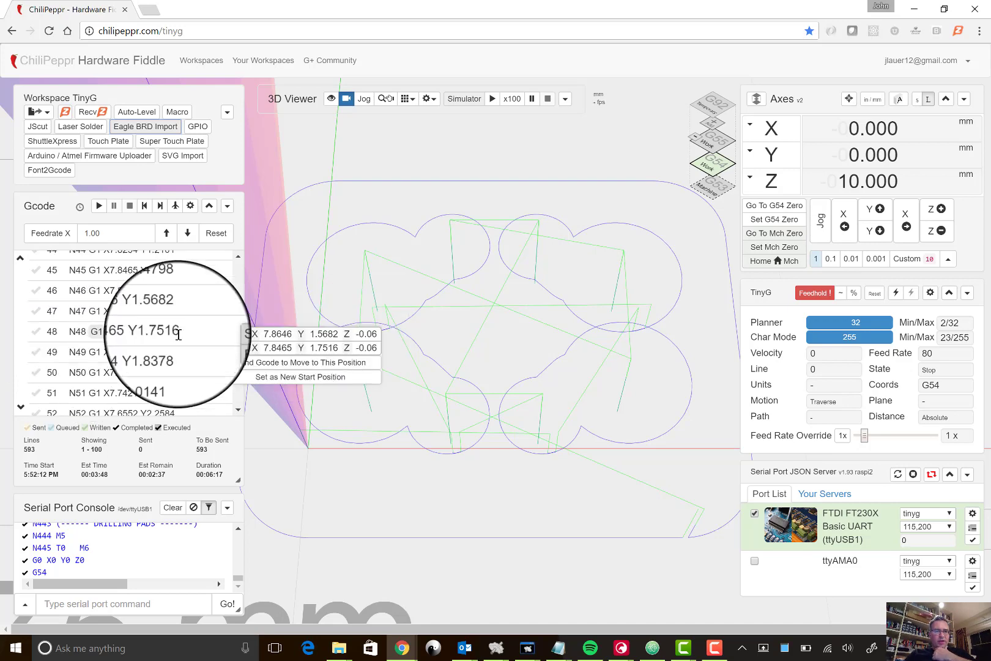
scroll(179, 340, "down", 11)
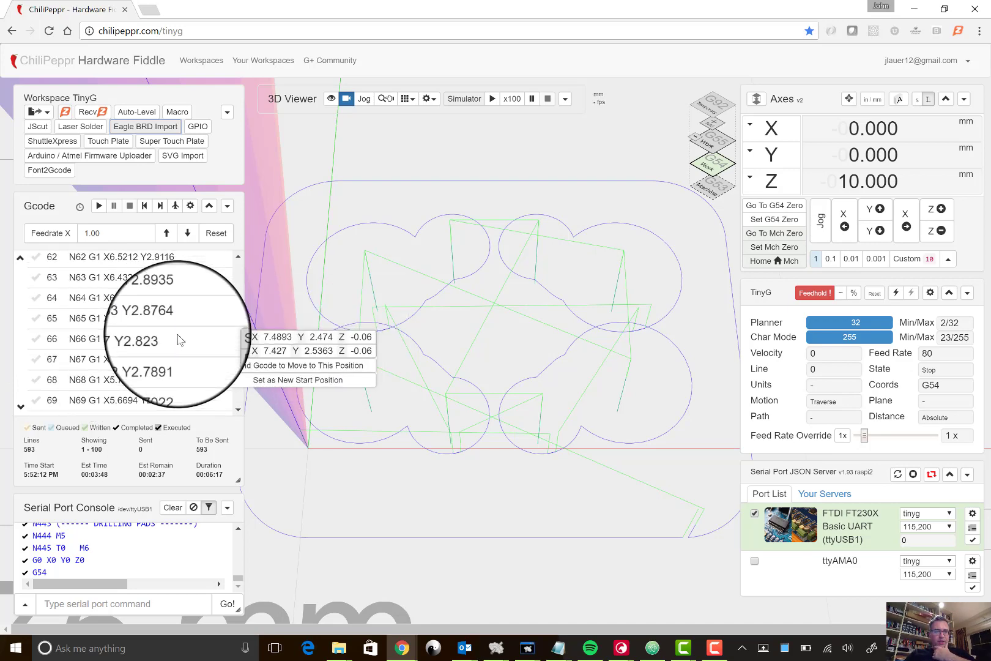
scroll(179, 339, "down", 6)
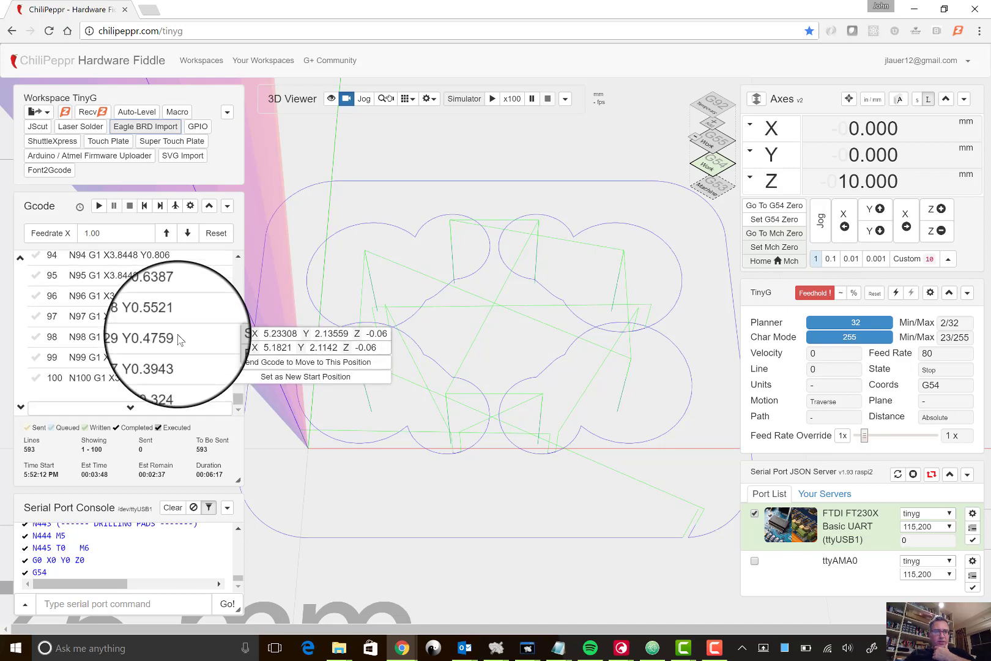
scroll(179, 340, "down", 5)
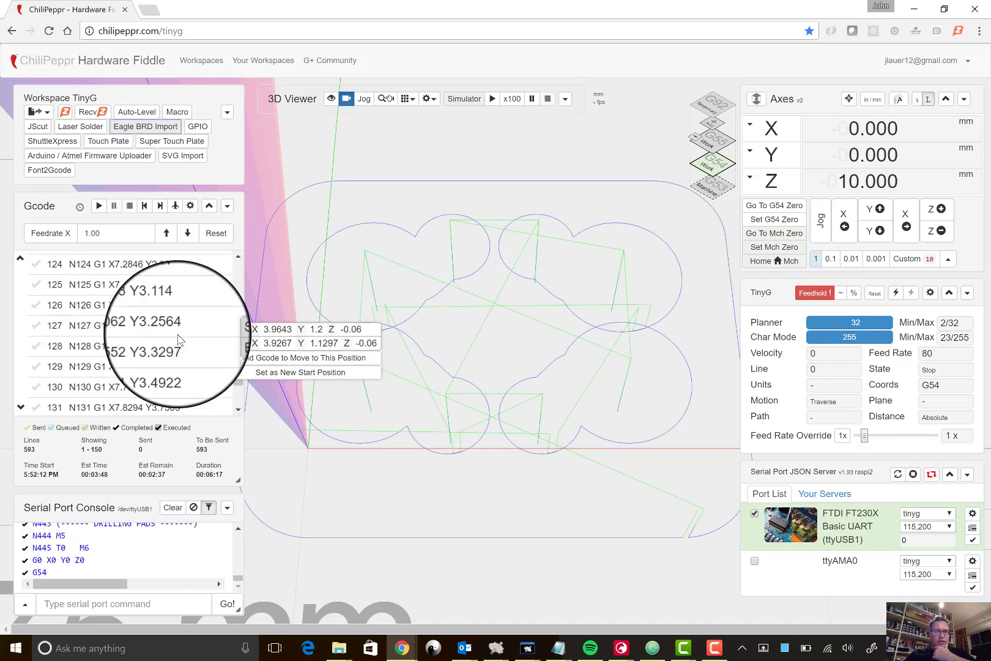
Reopen the Auto-Level widget and load the recent 20-location probe data whose last location is x:8.5, y:6.5.
left_click(144, 116)
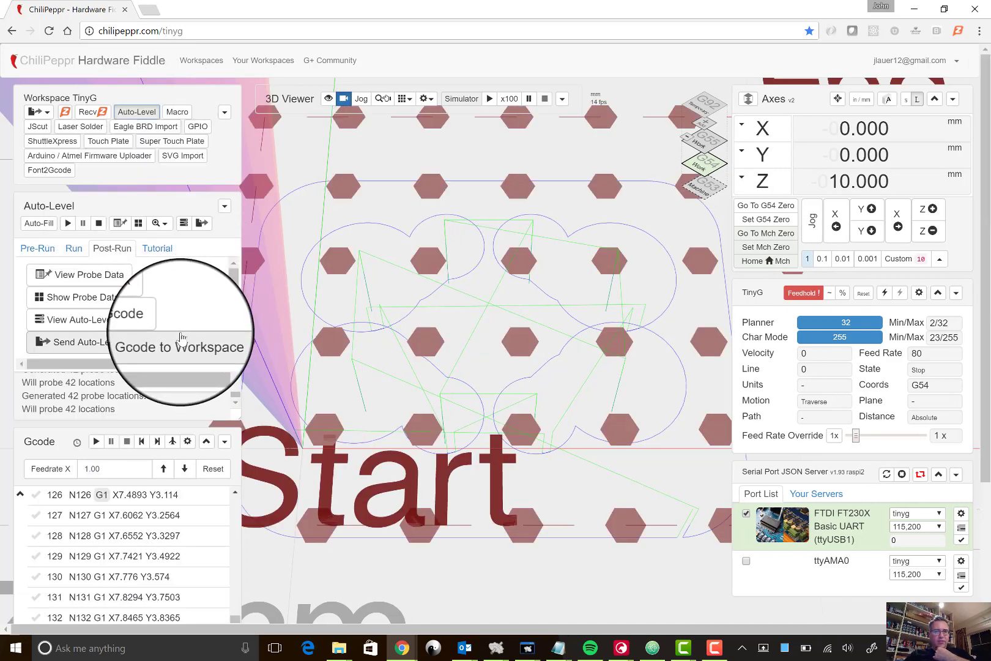
left_click(224, 208)
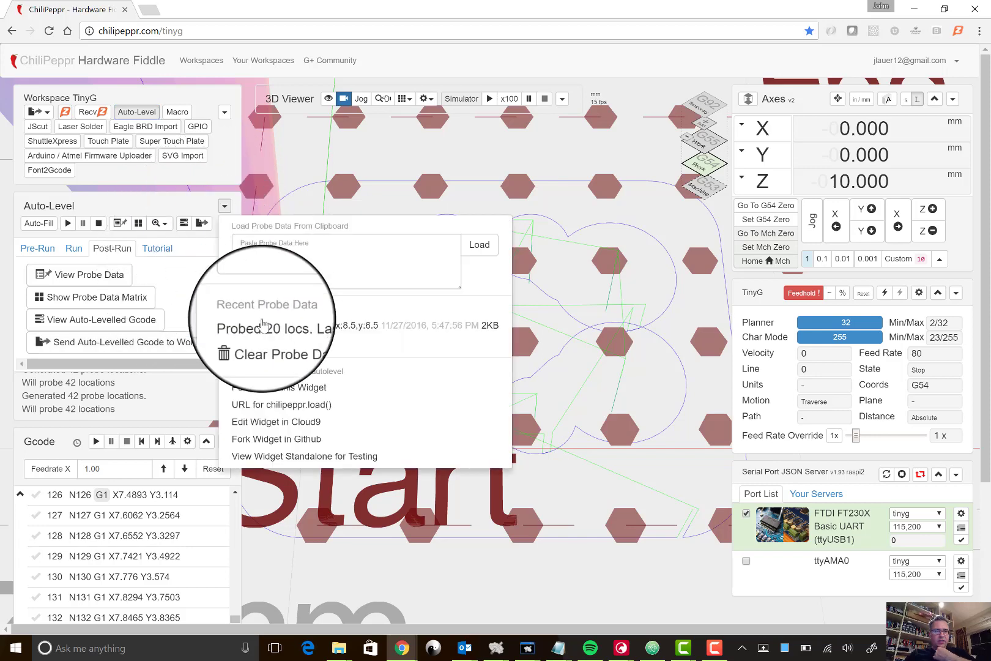
left_click(429, 329)
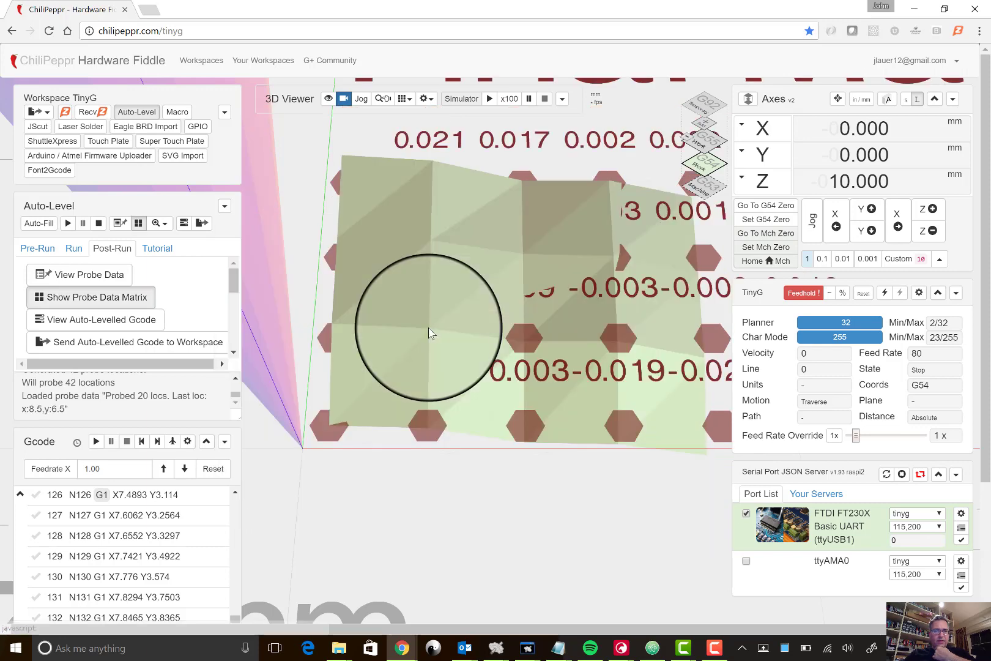
Send the auto-levelled Gcode to the workspace, hide the Auto-Level widget and check the new Z values in the Gcode list.
left_click(161, 344)
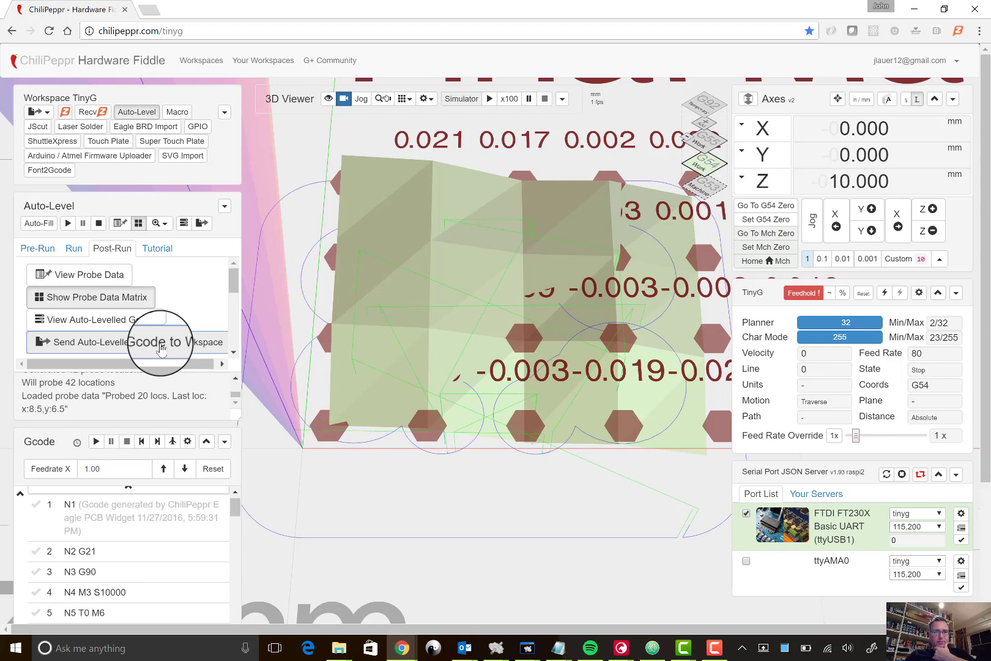
left_click(130, 115)
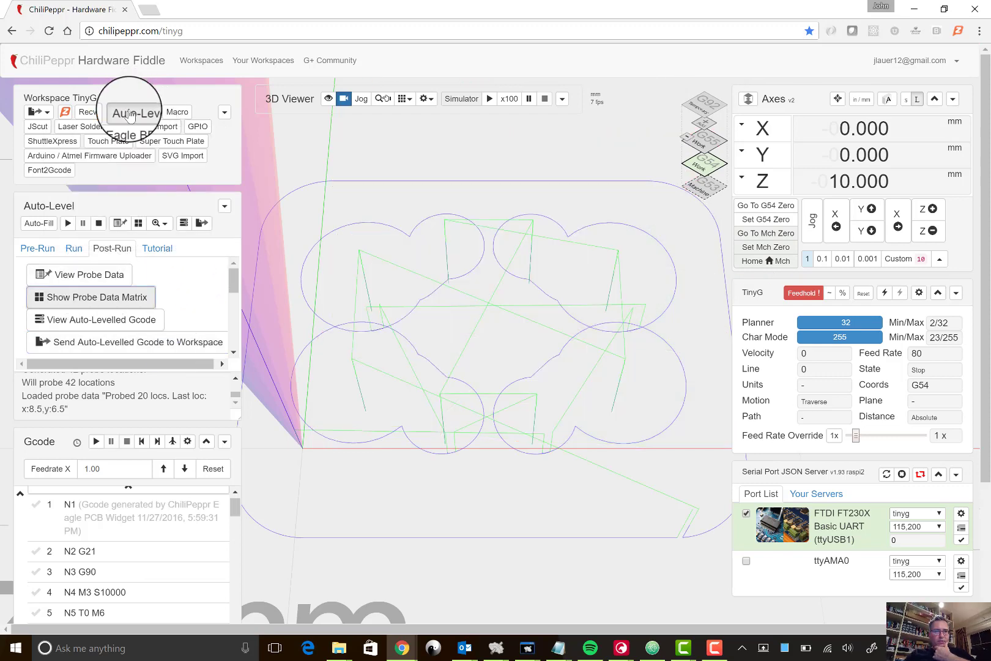
left_click(130, 115)
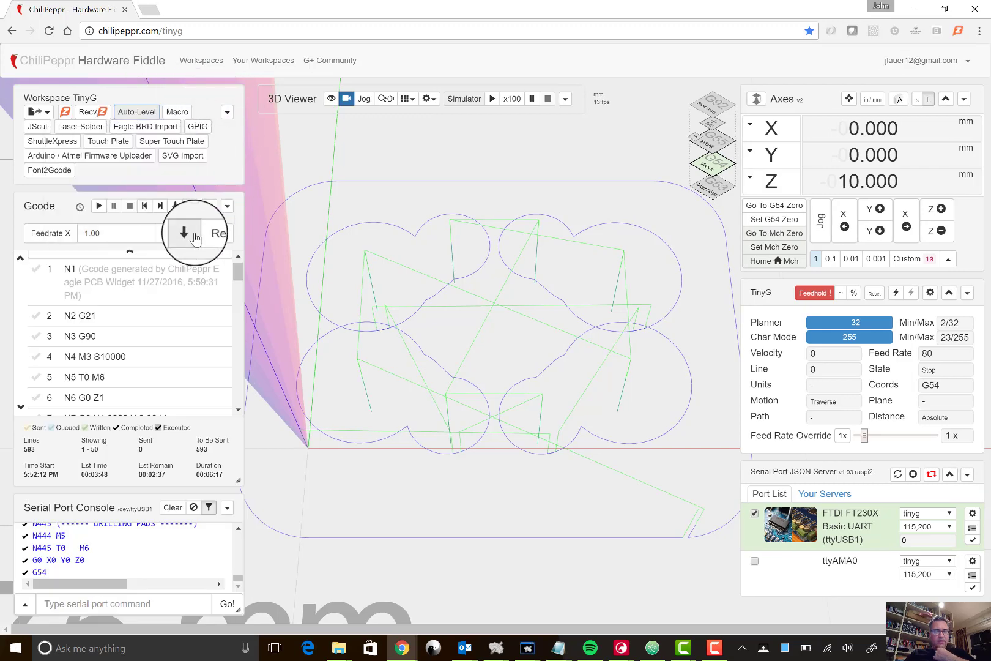
scroll(190, 323, "down", 6)
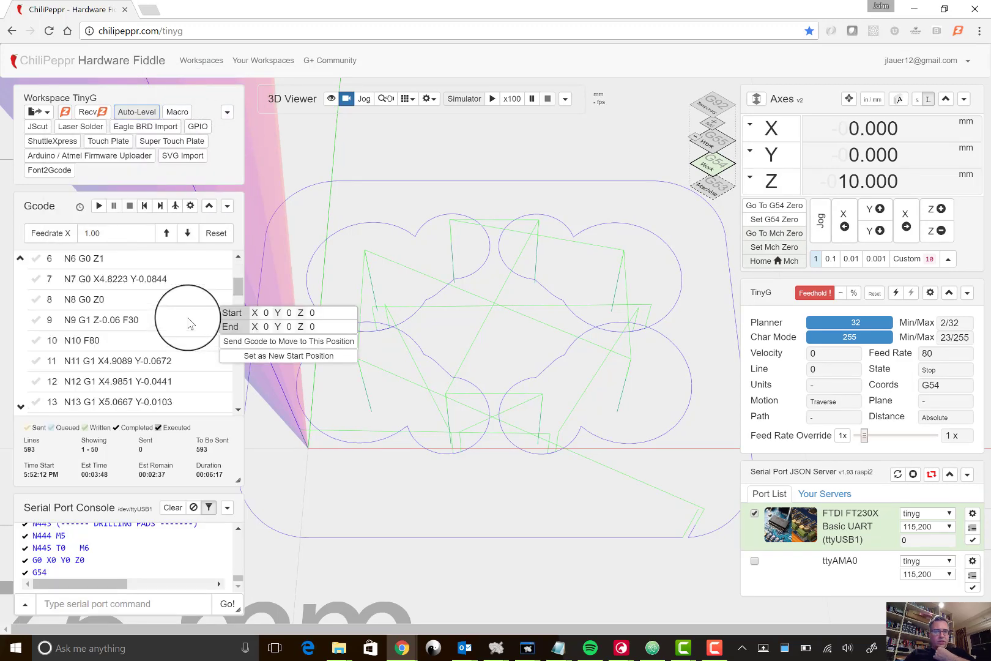
scroll(190, 323, "down", 1)
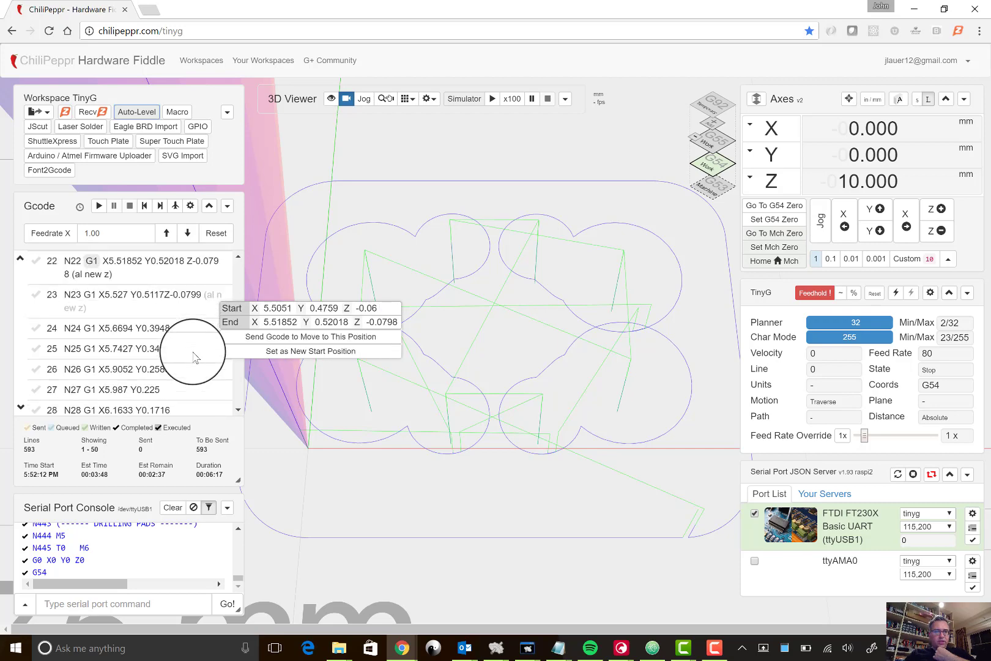
scroll(210, 295, "down", 2)
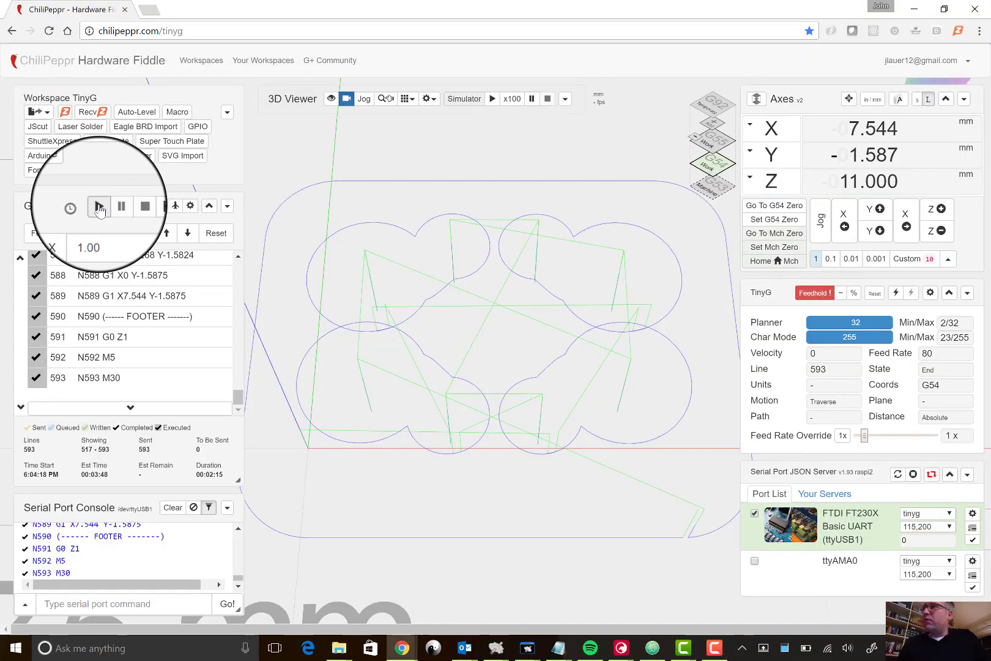
Run the auto-levelled Gcode from the start and unpause the job at the T0 M6 tool change.
left_click(100, 209)
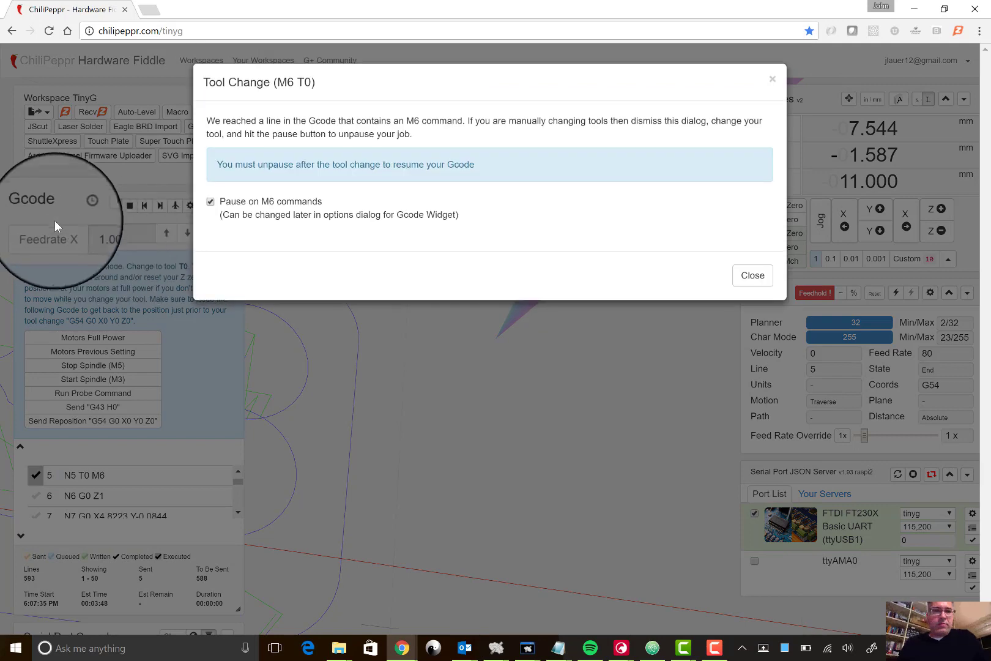
left_click(113, 211)
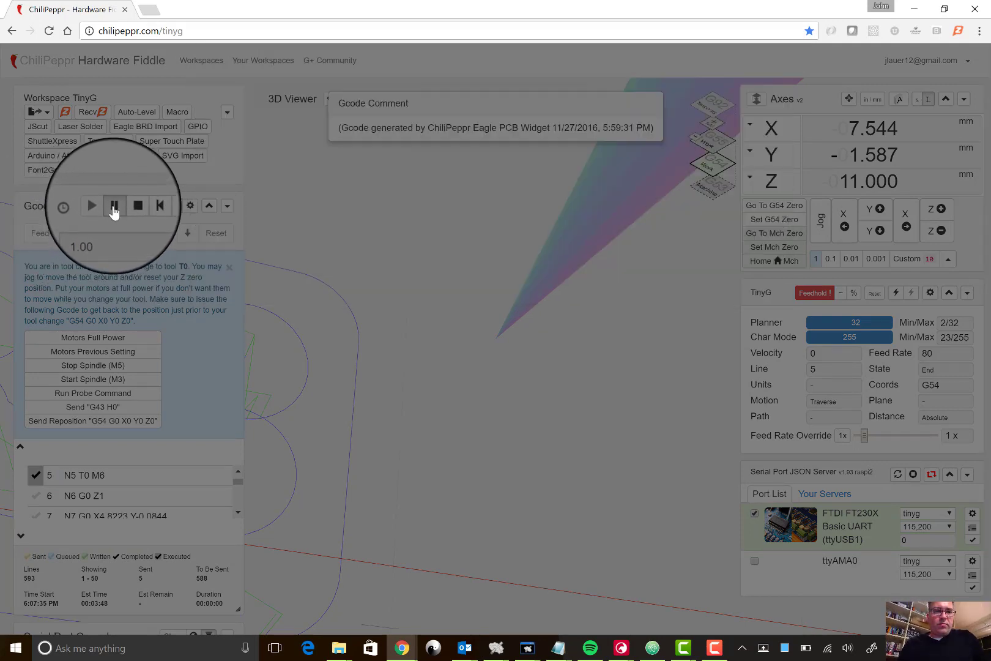